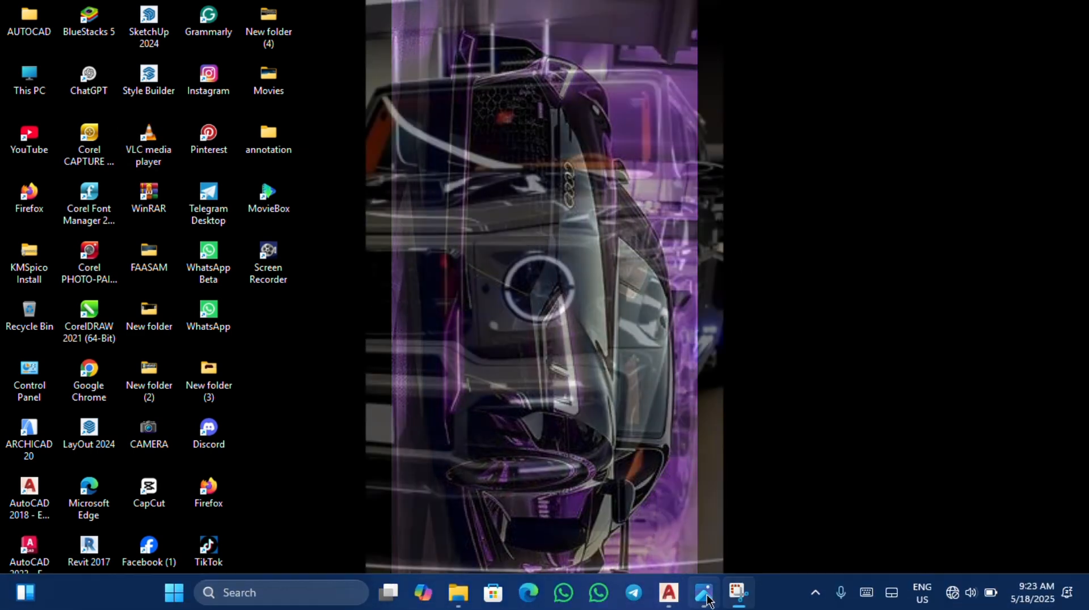
Step: Switch to the Drawing1 drawing in AutoCAD and maximize its window
mouse_move(669, 592)
left_click(982, 548)
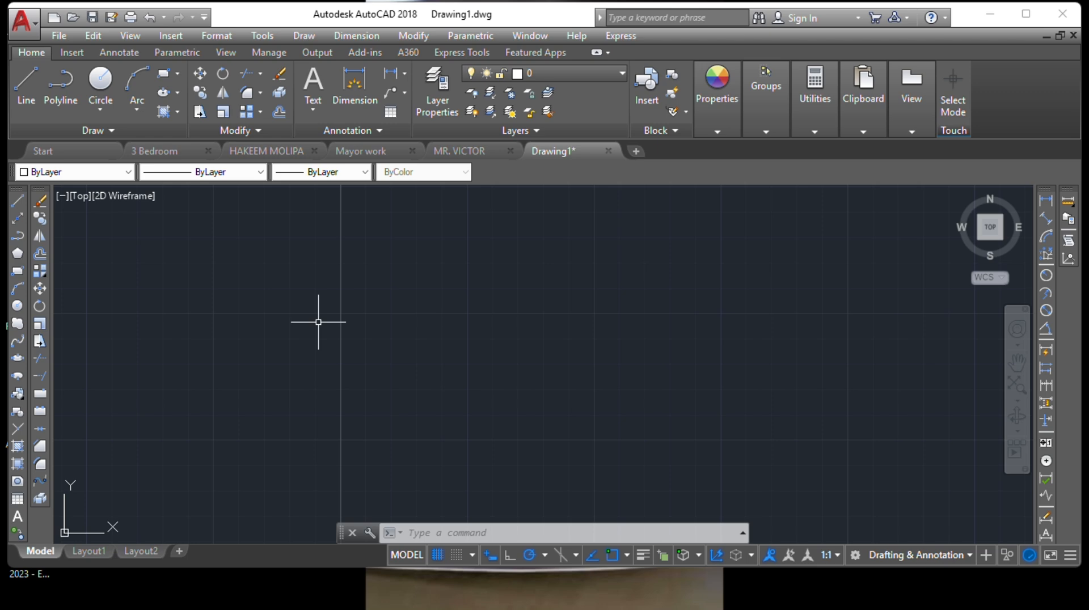
left_click(1025, 14)
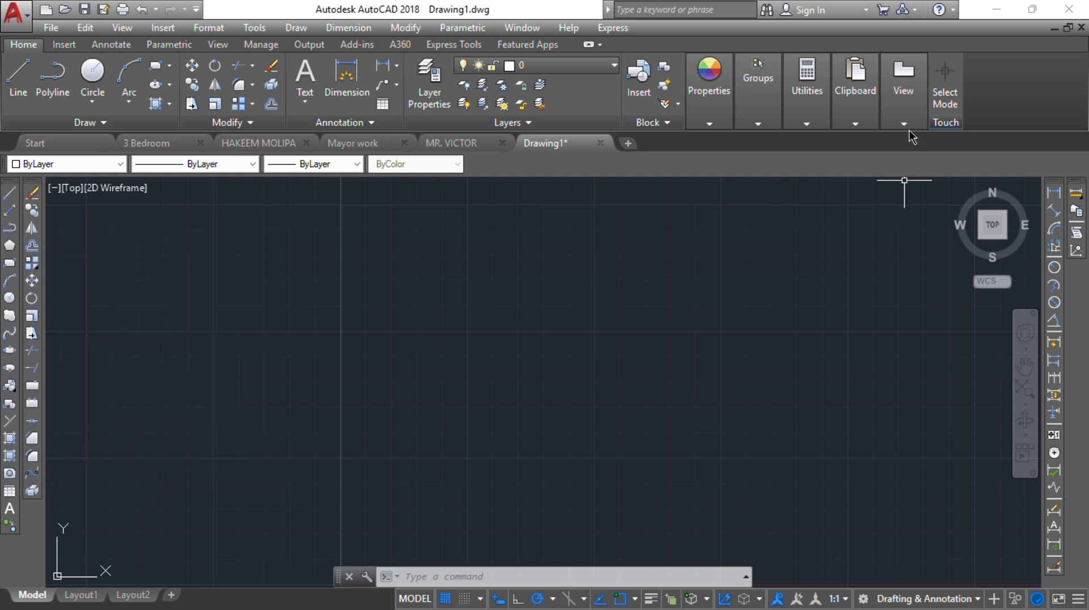
Step: Look over the AutoCAD 2D Shortcut key chart in the image viewer and return to Drawing1 in AutoCAD
left_click(990, 8)
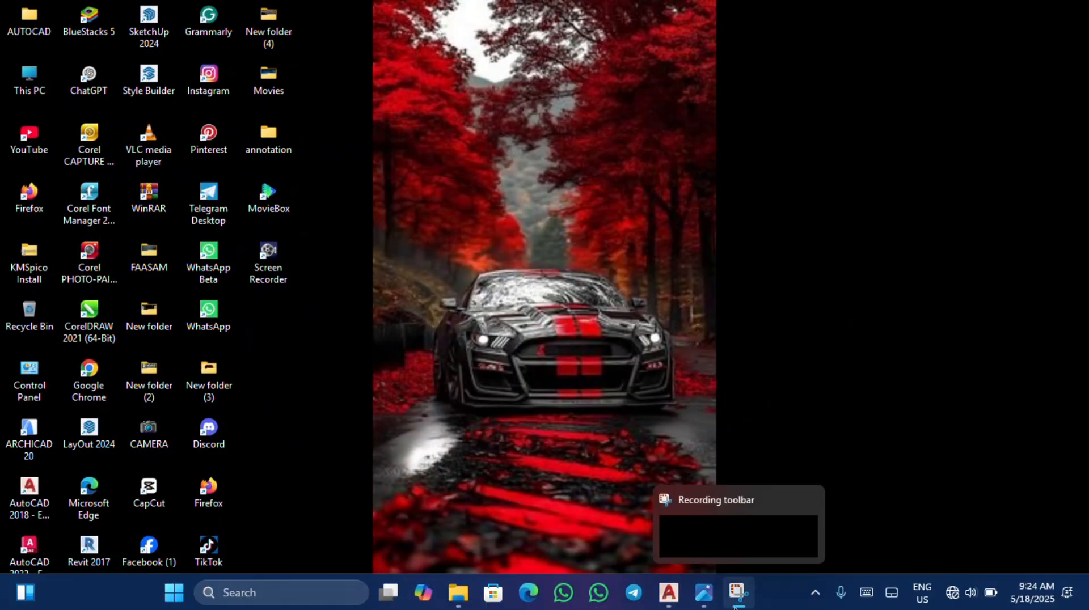
left_click(703, 602)
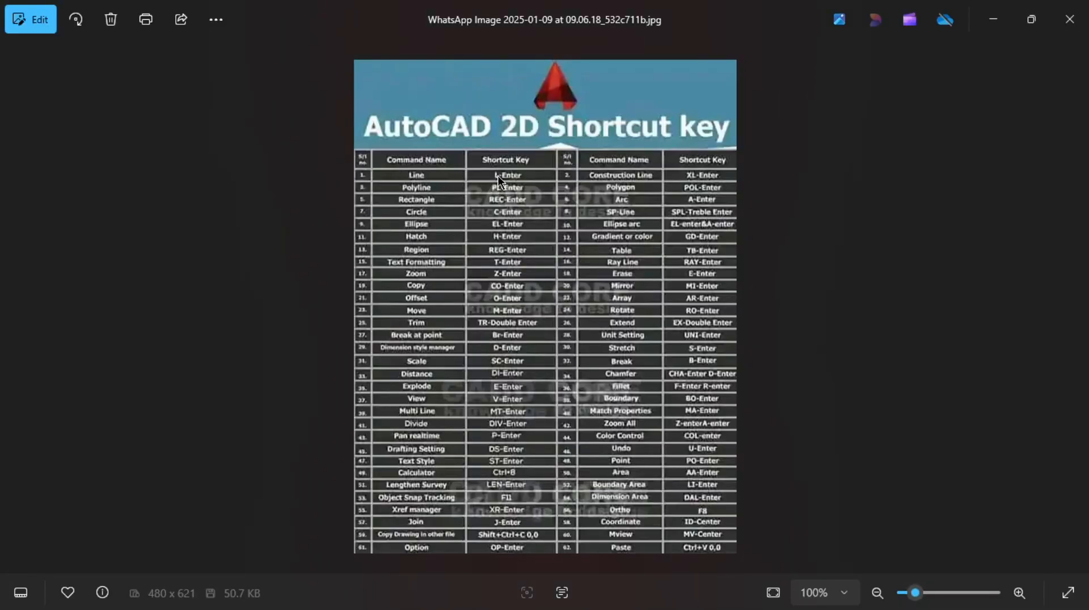
left_click(992, 19)
left_click(678, 603)
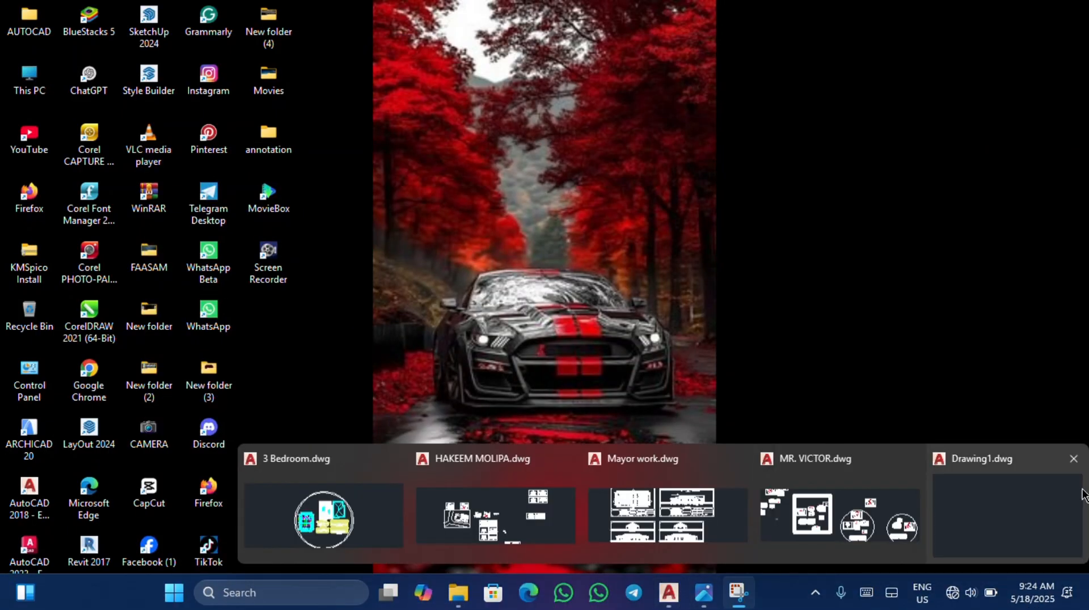
left_click(1084, 499)
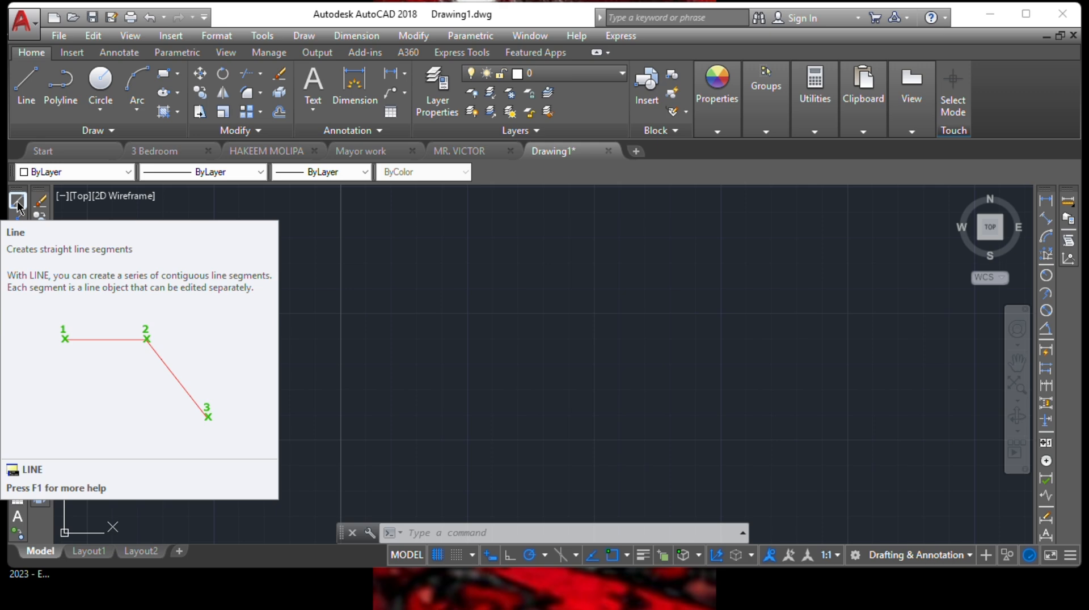
left_click(18, 202)
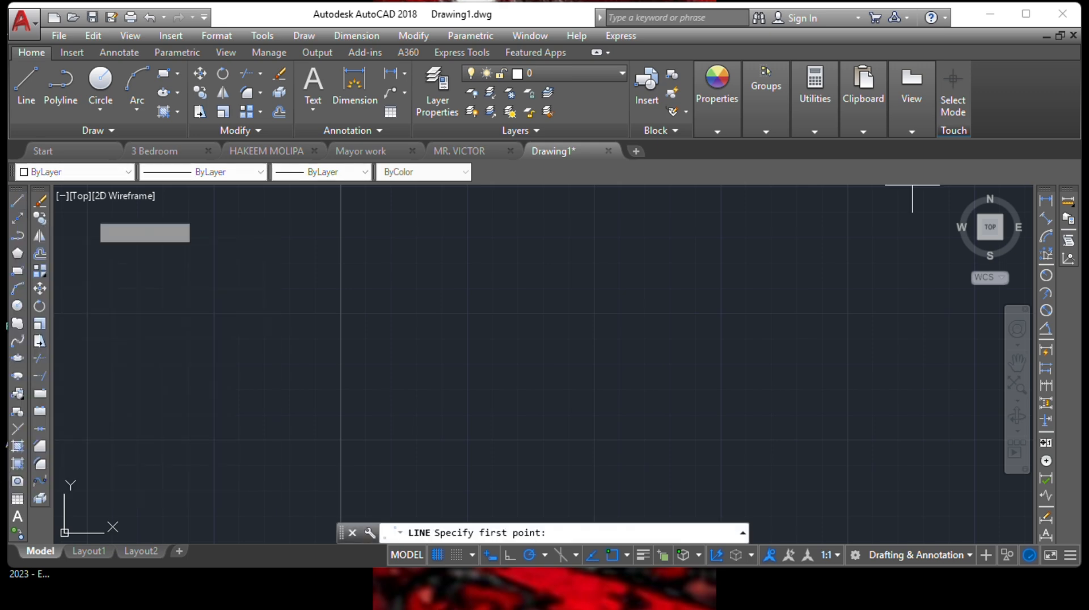
left_click(414, 243)
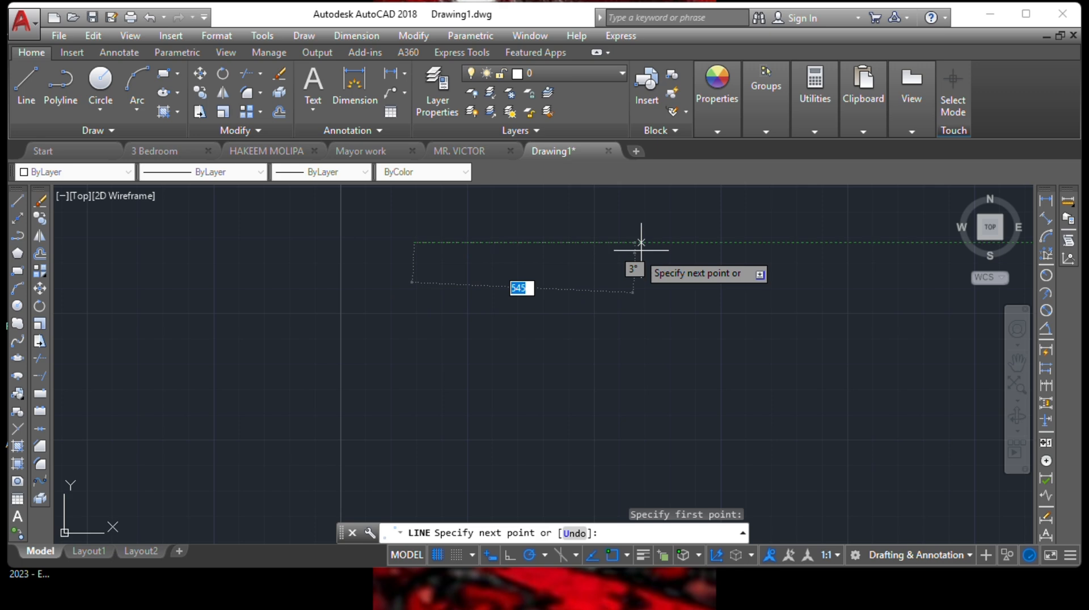
key("Escape")
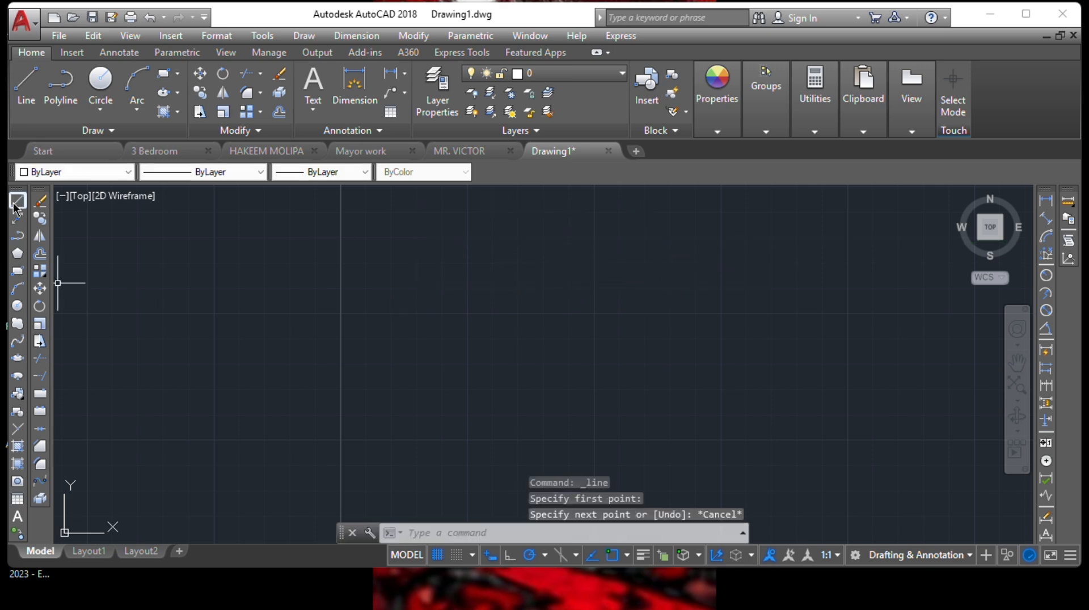
Step: Draw a closed rectangle from four separate segments with the Line command, above and to the right of the origin
left_click(17, 203)
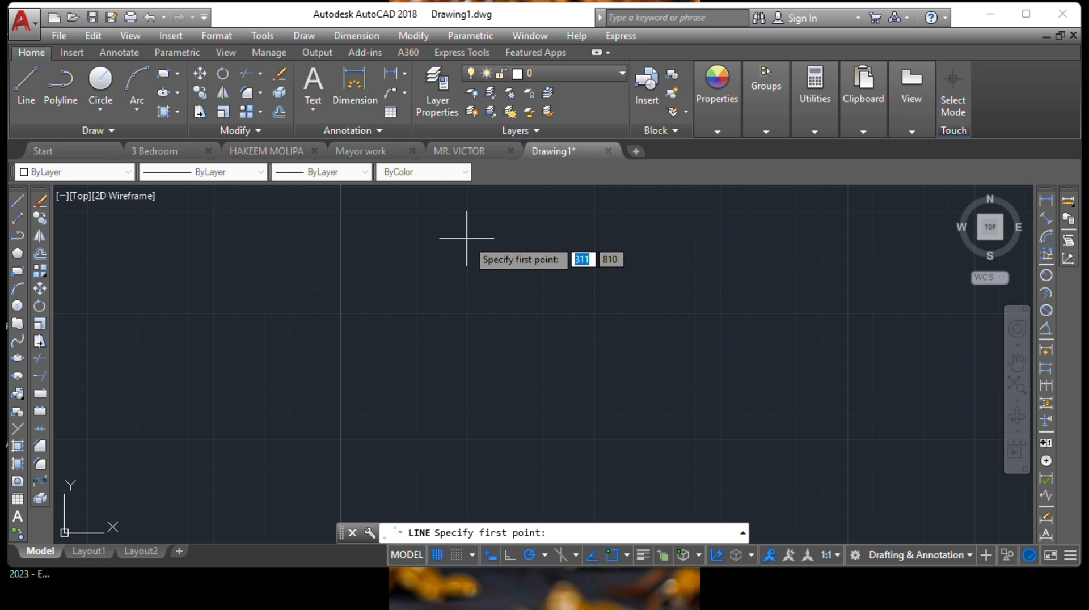
left_click(466, 239)
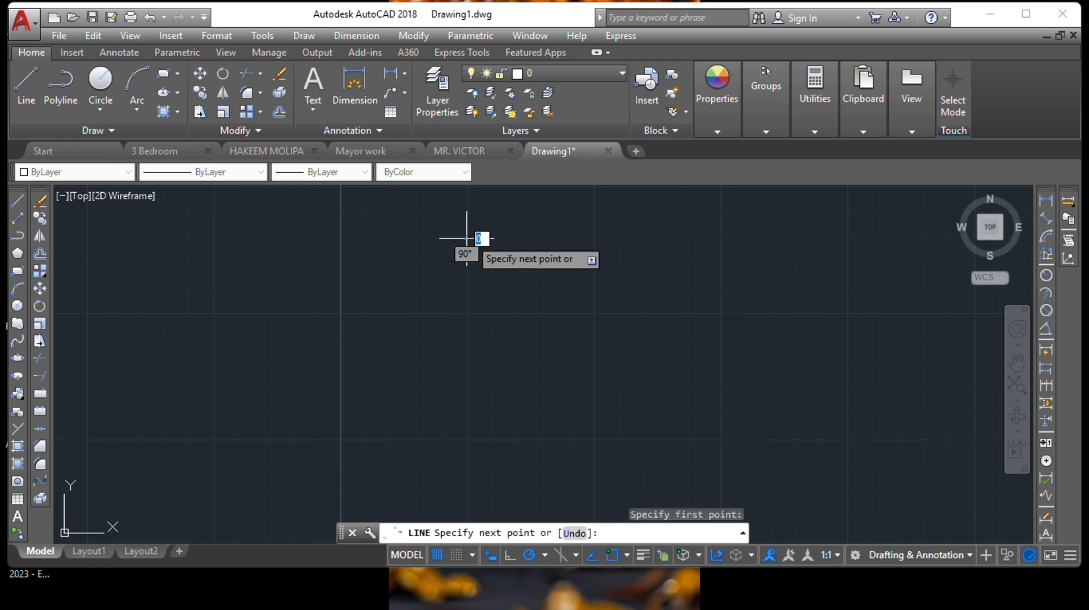
left_click(745, 238)
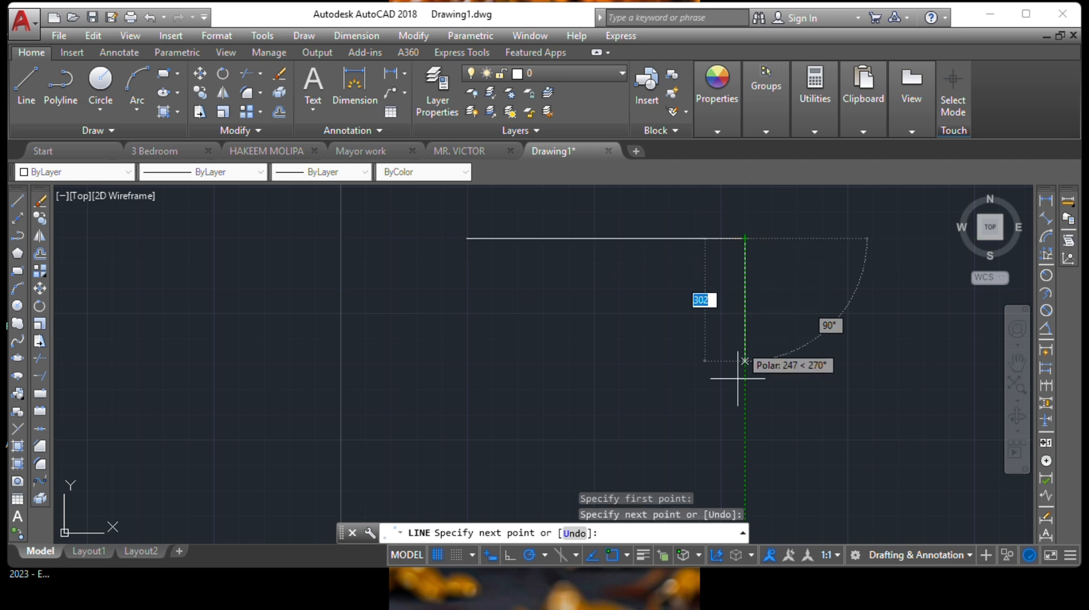
left_click(745, 427)
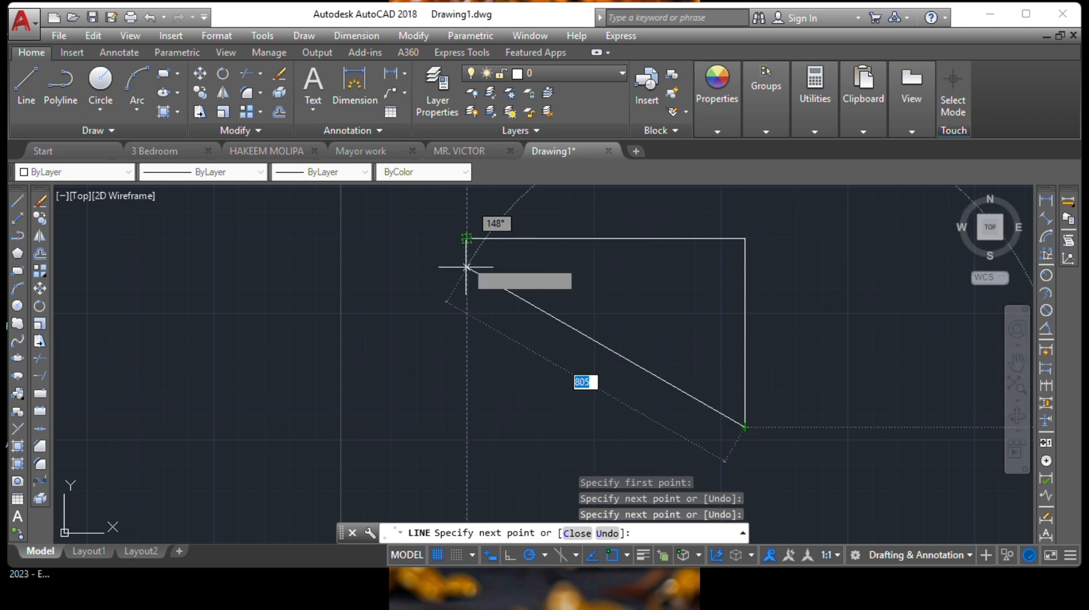
left_click(466, 427)
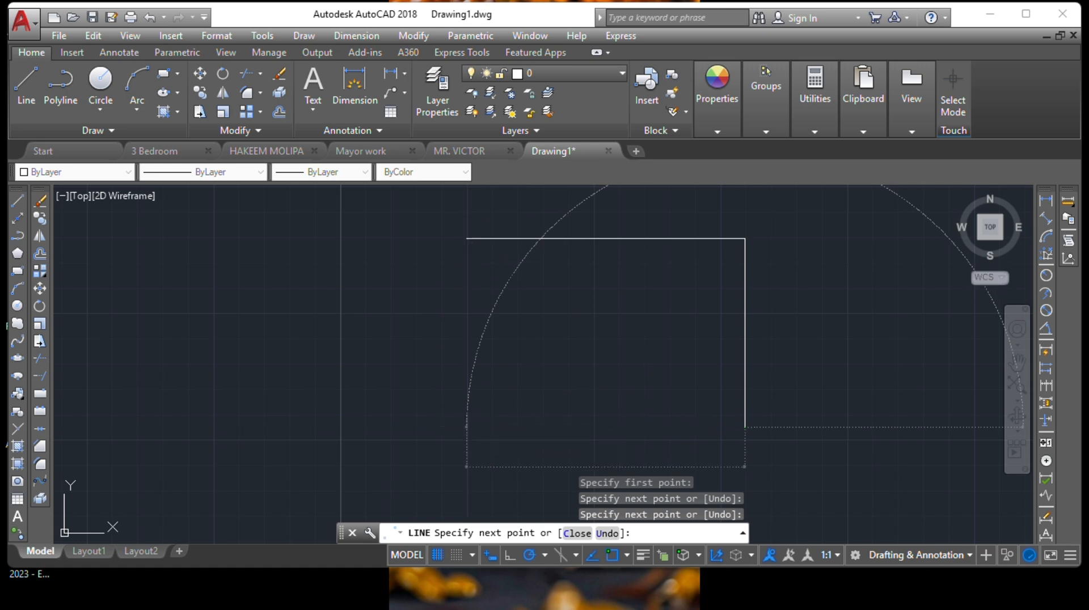
left_click(466, 238)
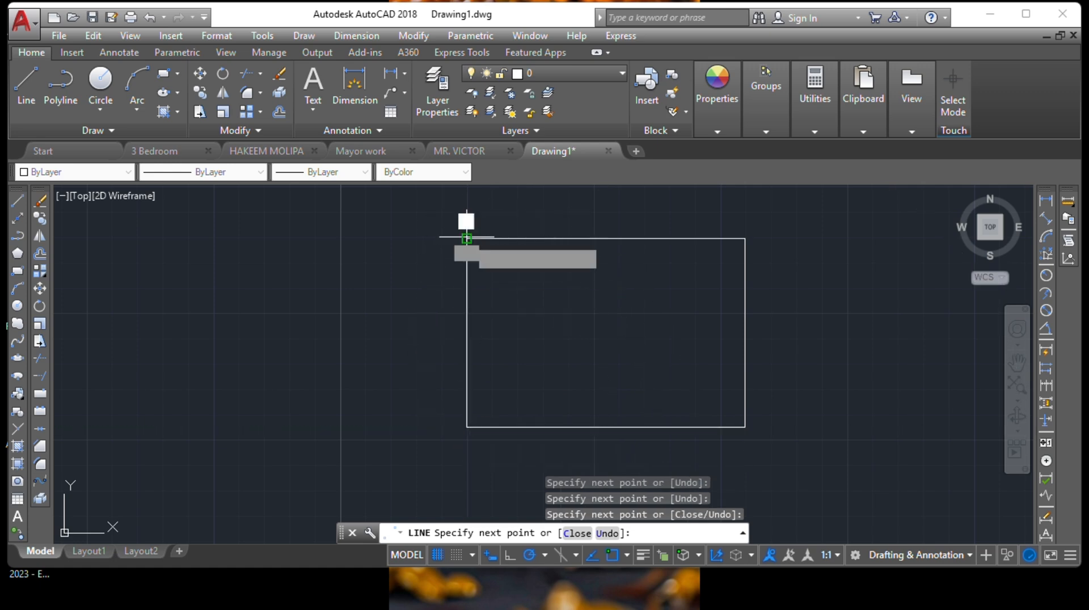
key("Escape")
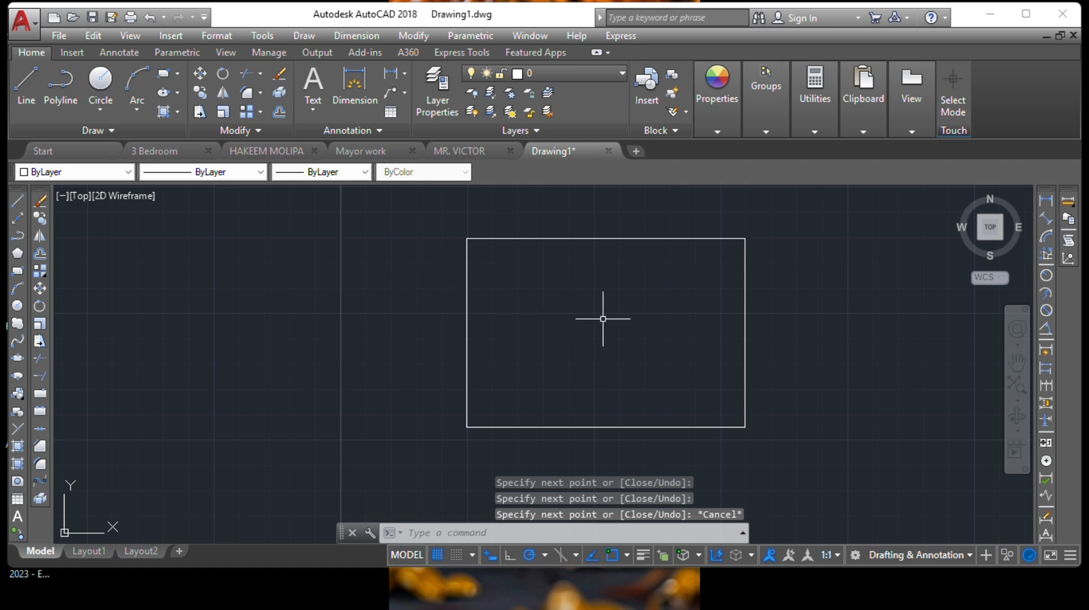
Step: Draw a closed rectangle about 921 units wide with the Polyline command, to the right of the line-drawn rectangle
scroll(587, 300, "down", 2)
middle_click_drag(578, 302, 400, 302)
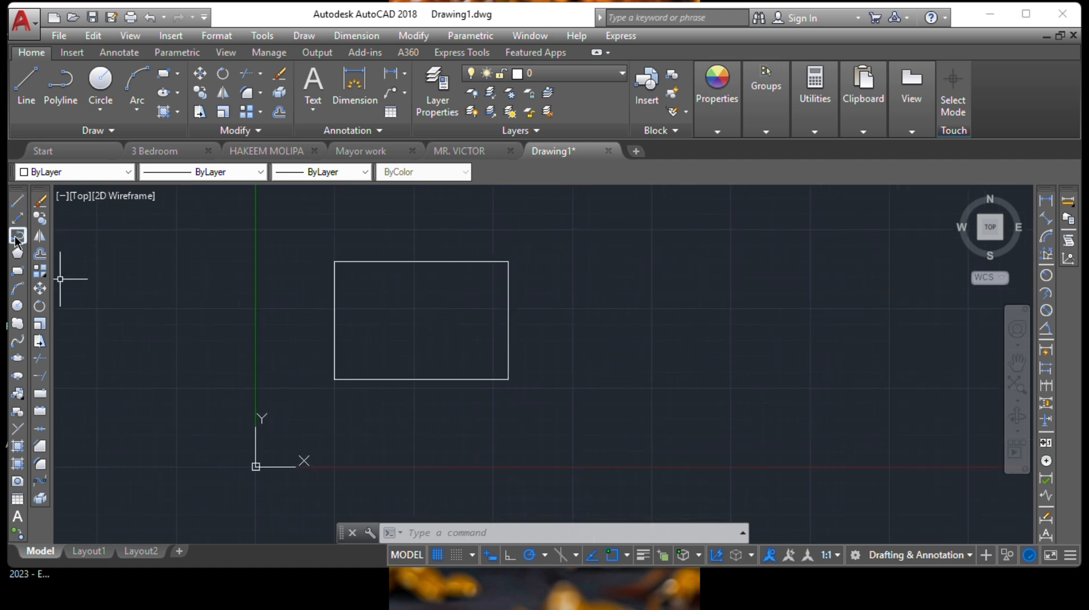
left_click(17, 237)
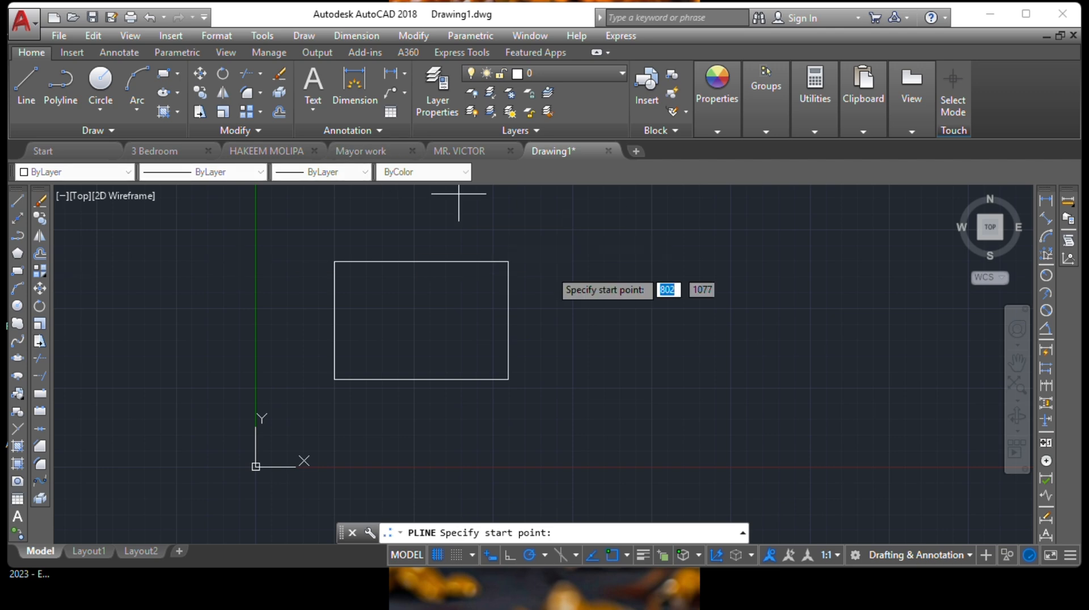
left_click(553, 260)
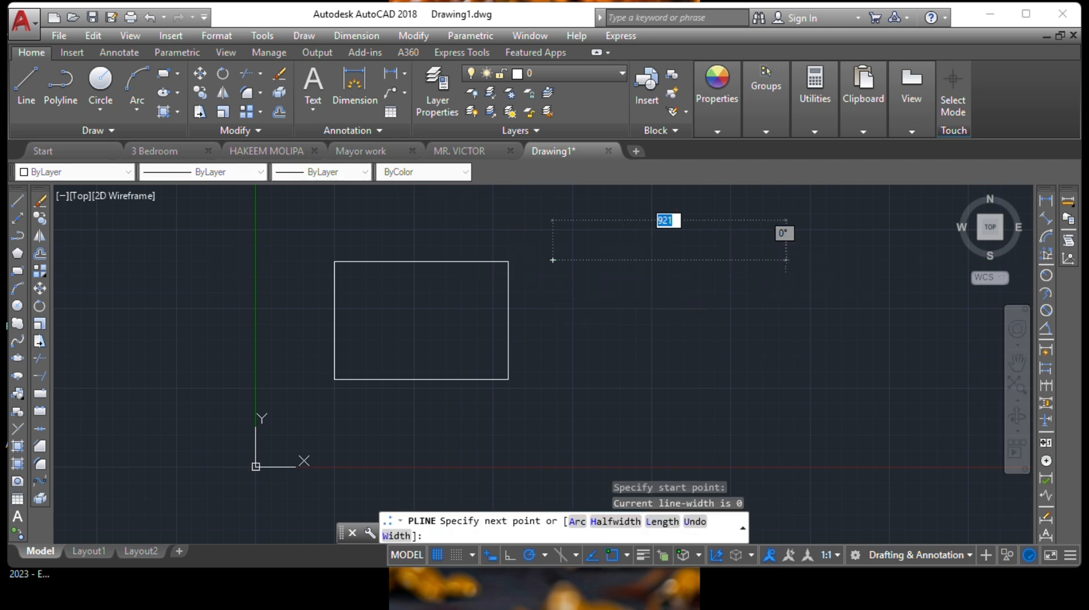
left_click(786, 259)
left_click(786, 389)
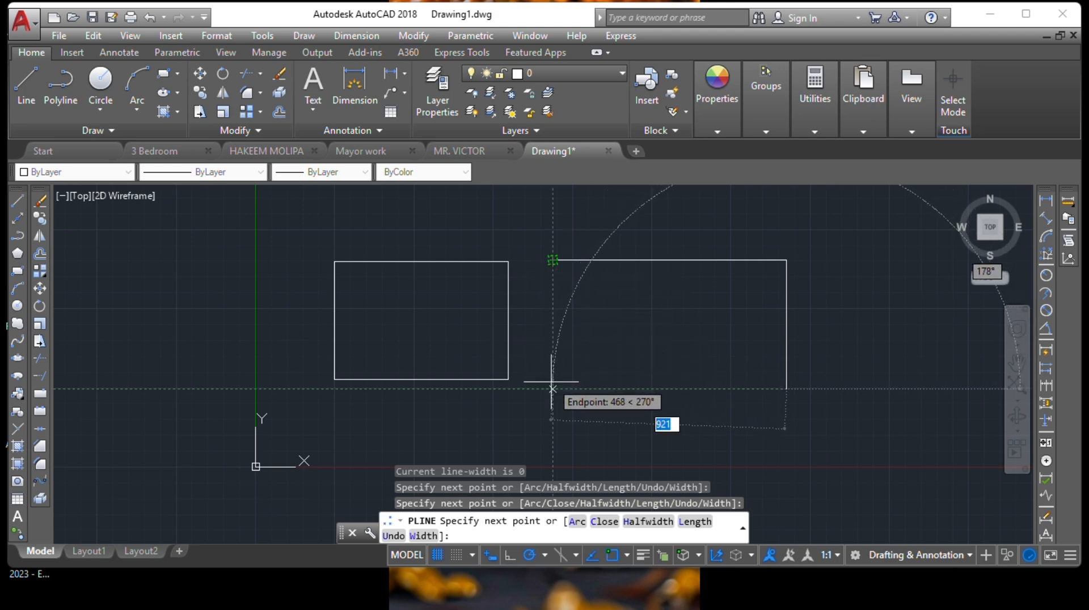
left_click(553, 389)
type("c")
key("Return")
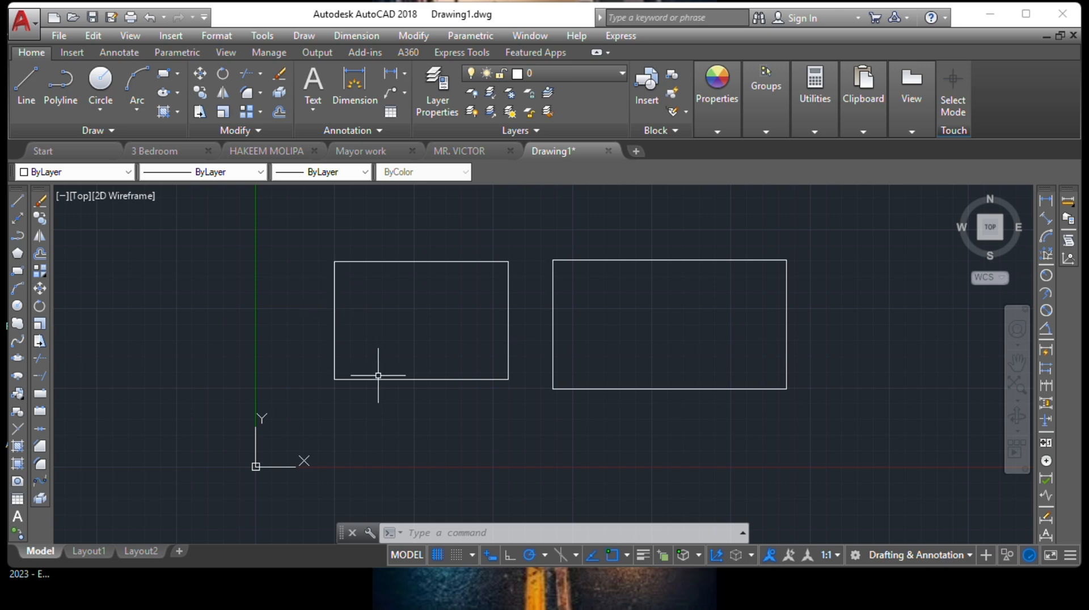
Step: Select the right, left and upper edges of the line-drawn rectangle individually, and clear the selection
left_click(506, 315)
left_click(335, 340)
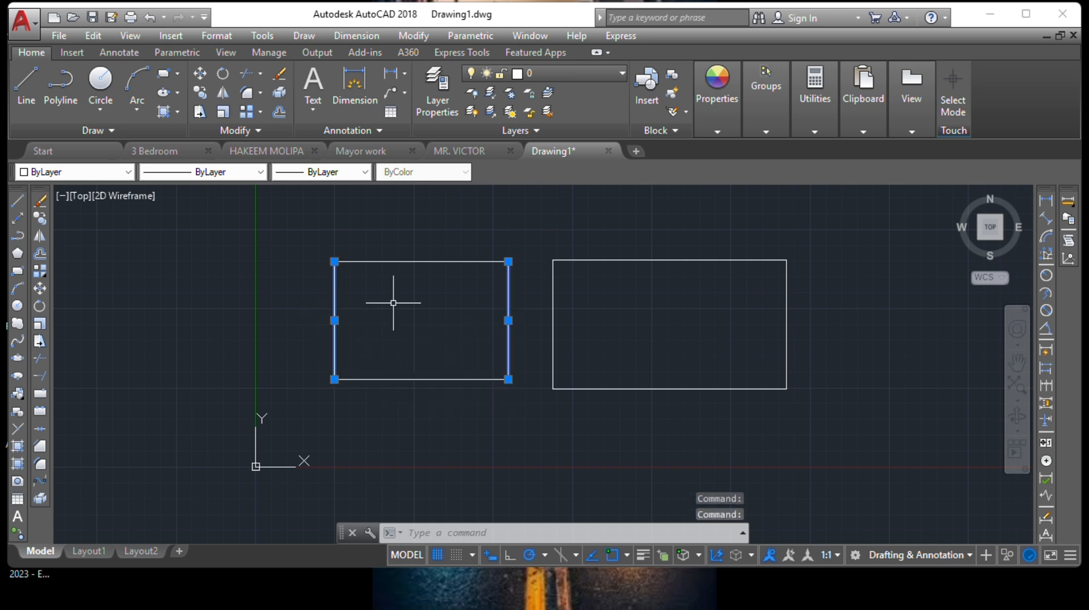
left_click(414, 261)
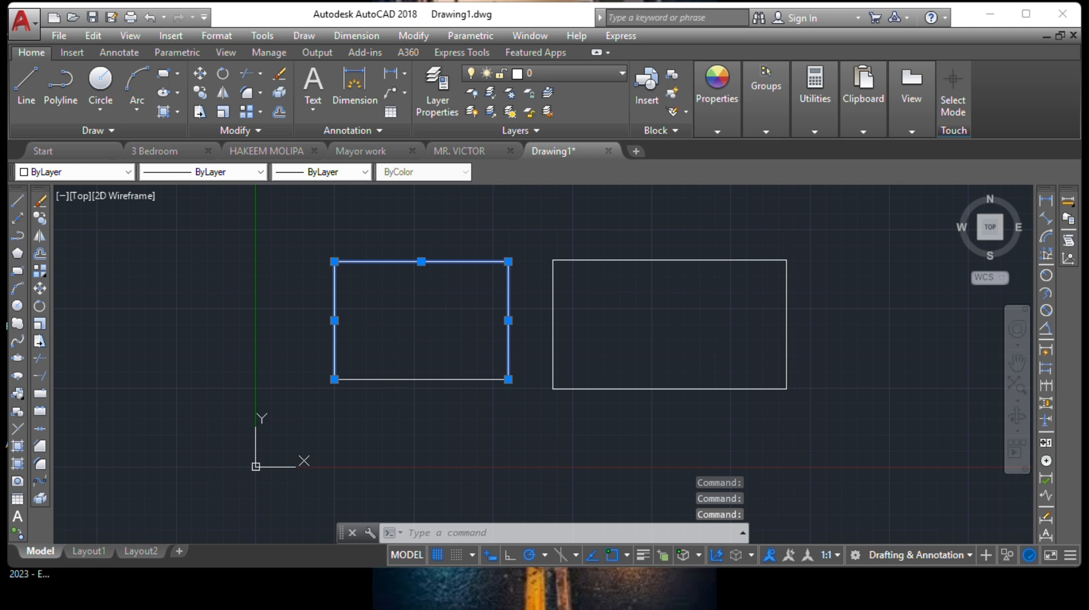
key("Escape")
Step: Select the four edges of the line-drawn rectangle with a separate selection window for each, and clear the selection
left_click(438, 223)
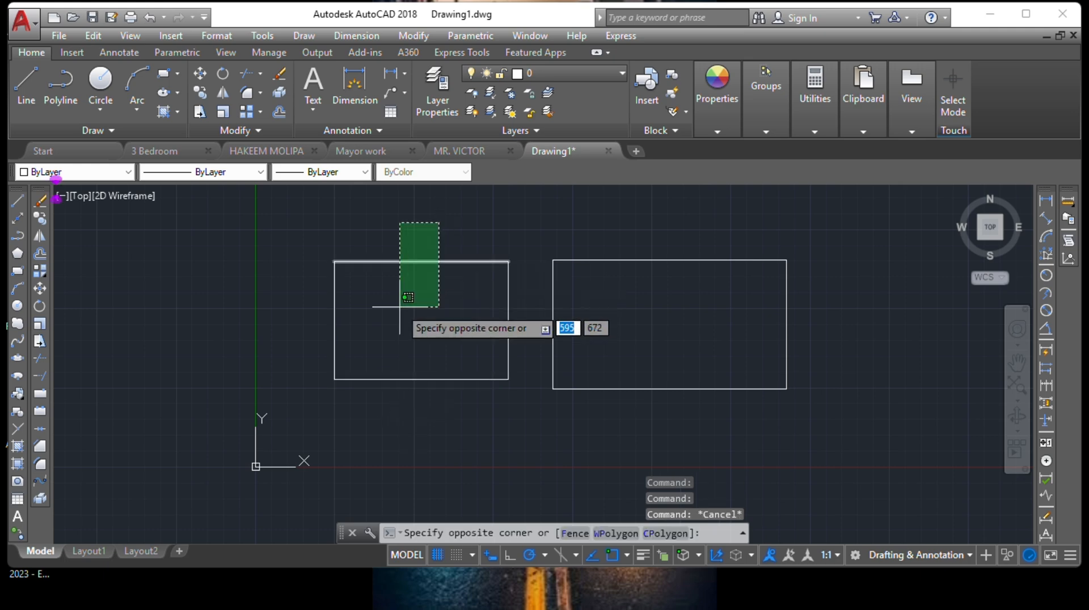
left_click(400, 306)
left_click(439, 337)
left_click(399, 405)
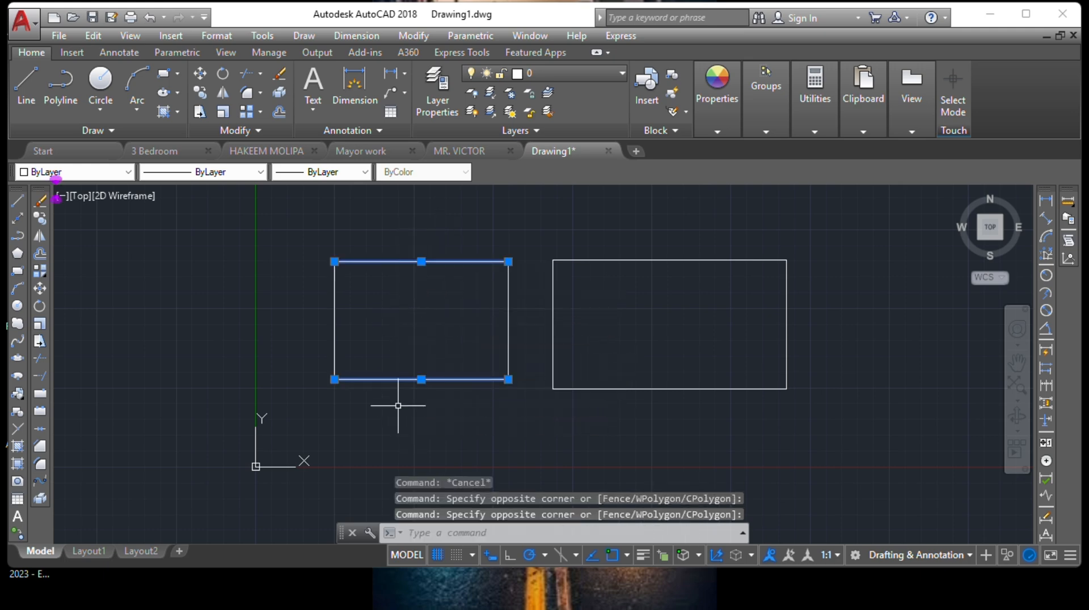
left_click(491, 234)
left_click(531, 432)
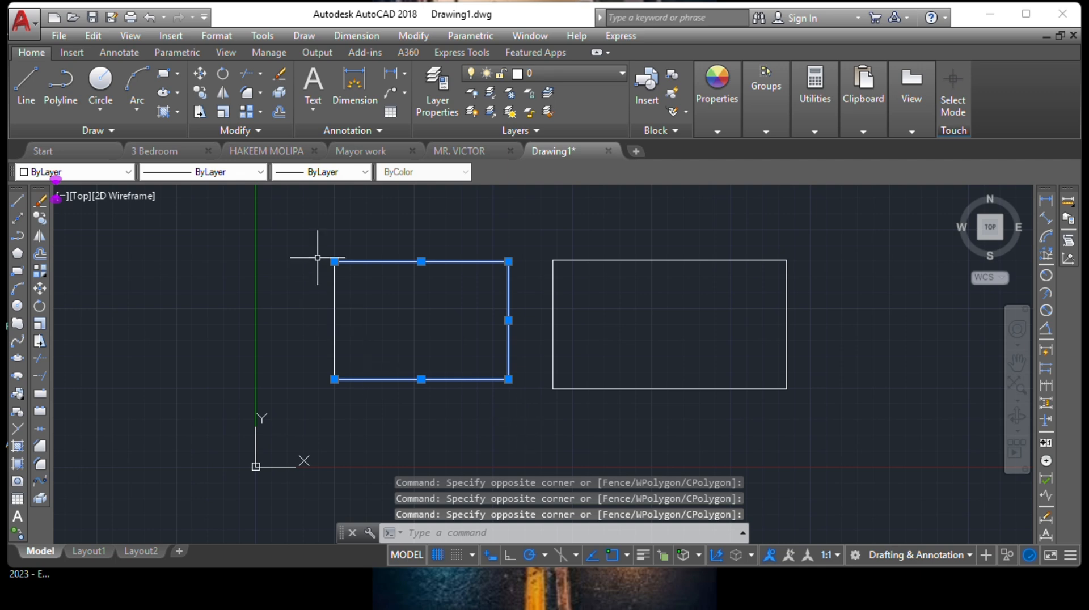
left_click(284, 208)
left_click(347, 397)
key("Escape")
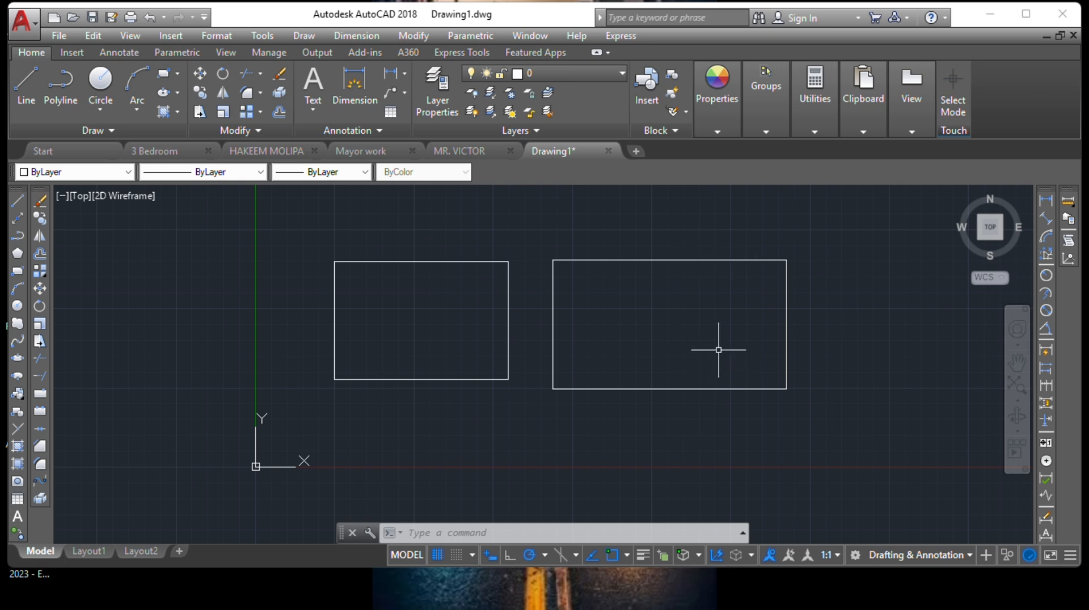
Step: Select the polyline rectangle with a crossing window over its lower edge, and clear the selection
left_click(703, 360)
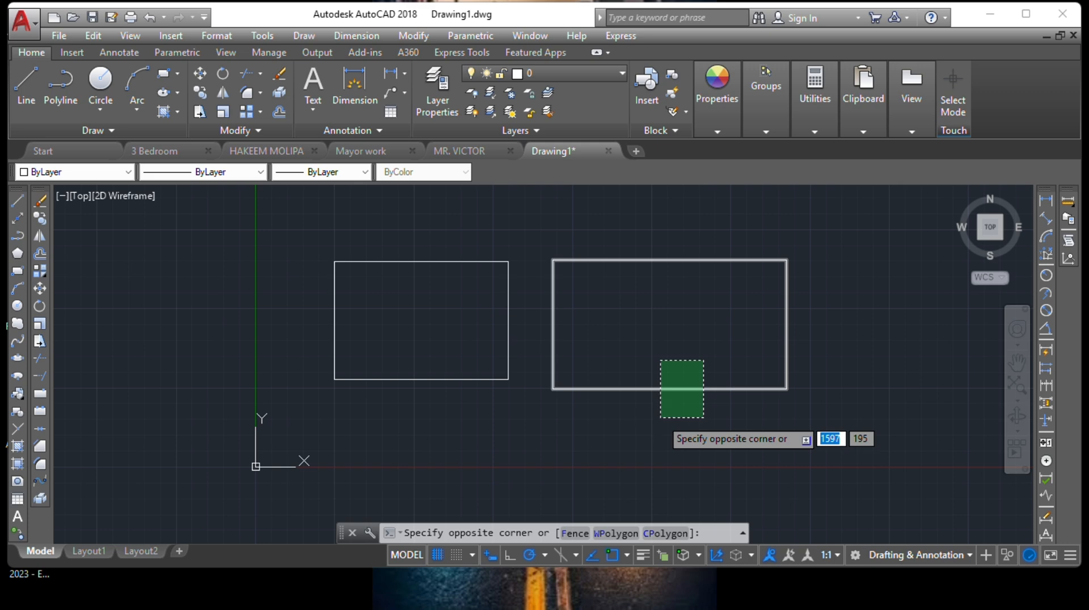
left_click(661, 418)
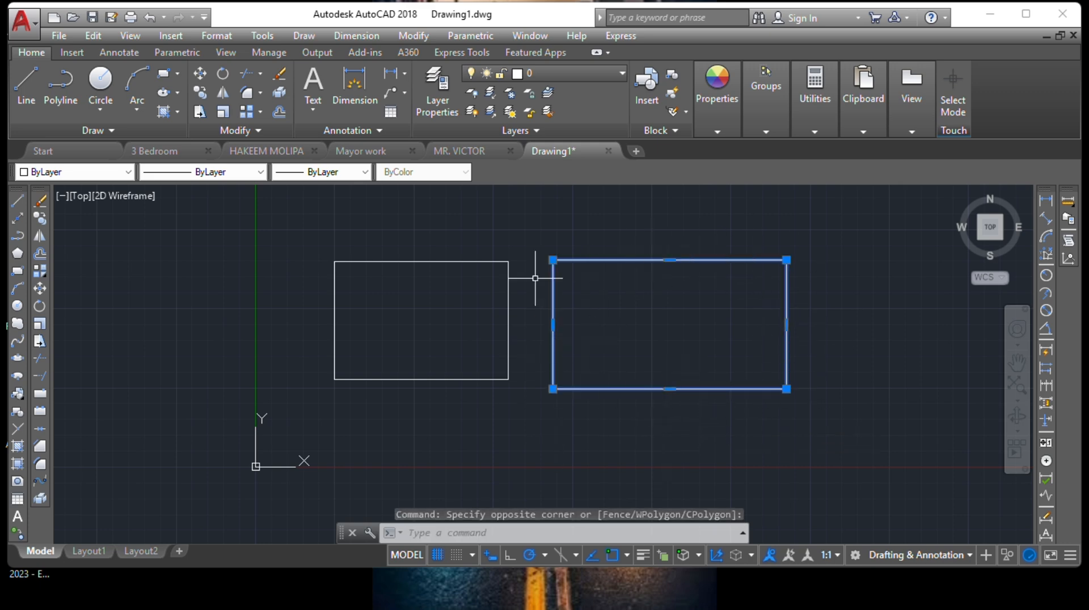
key("Escape")
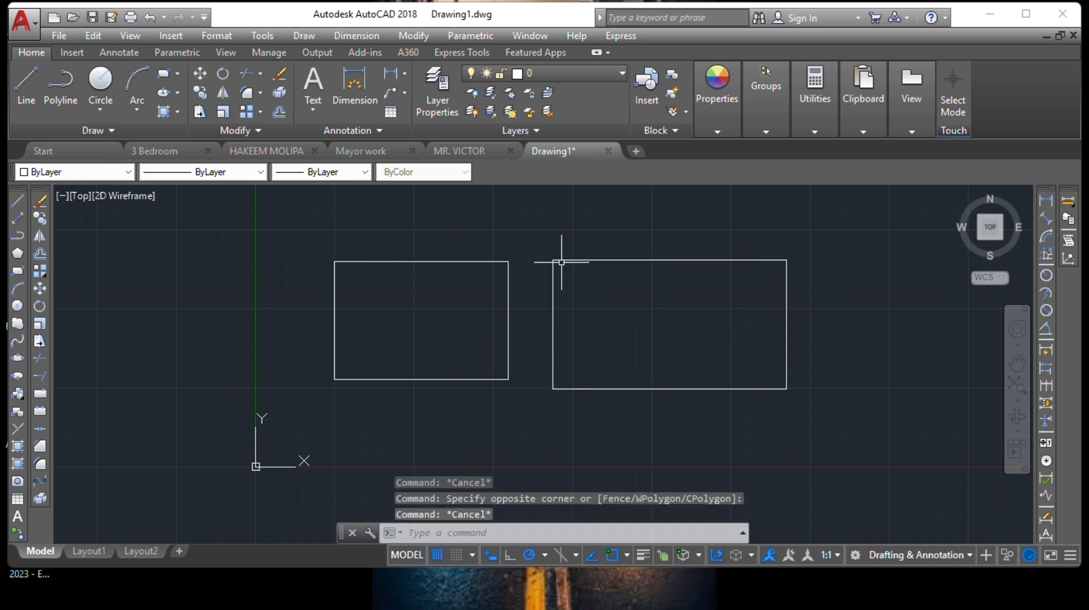
Step: Select the upper, lower and right edges of the line-drawn rectangle with crossing windows, and clear the selection
left_click(430, 244)
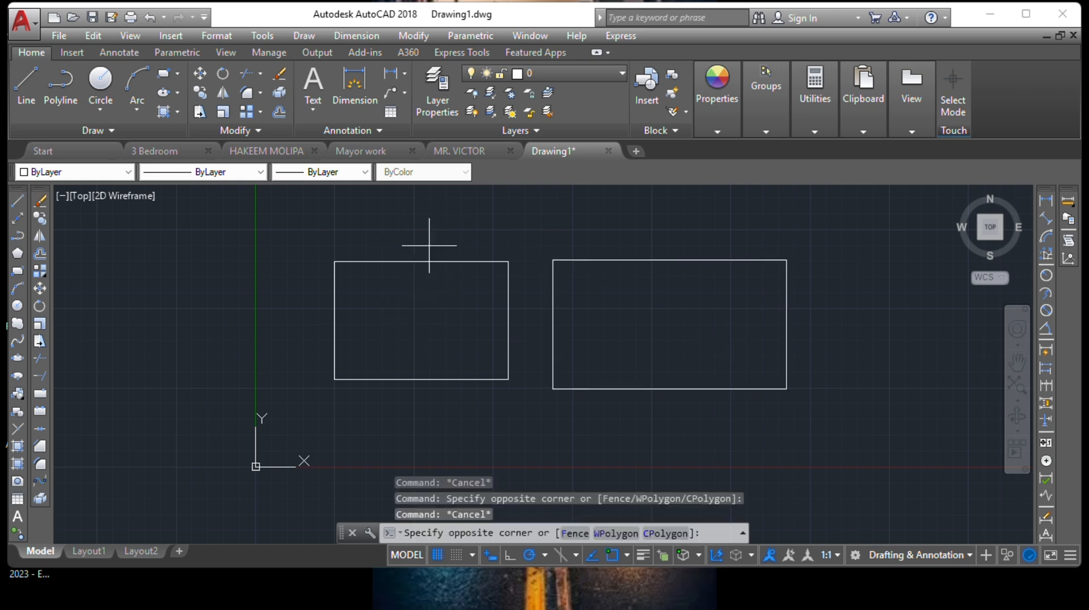
left_click(415, 283)
left_click(444, 357)
left_click(417, 421)
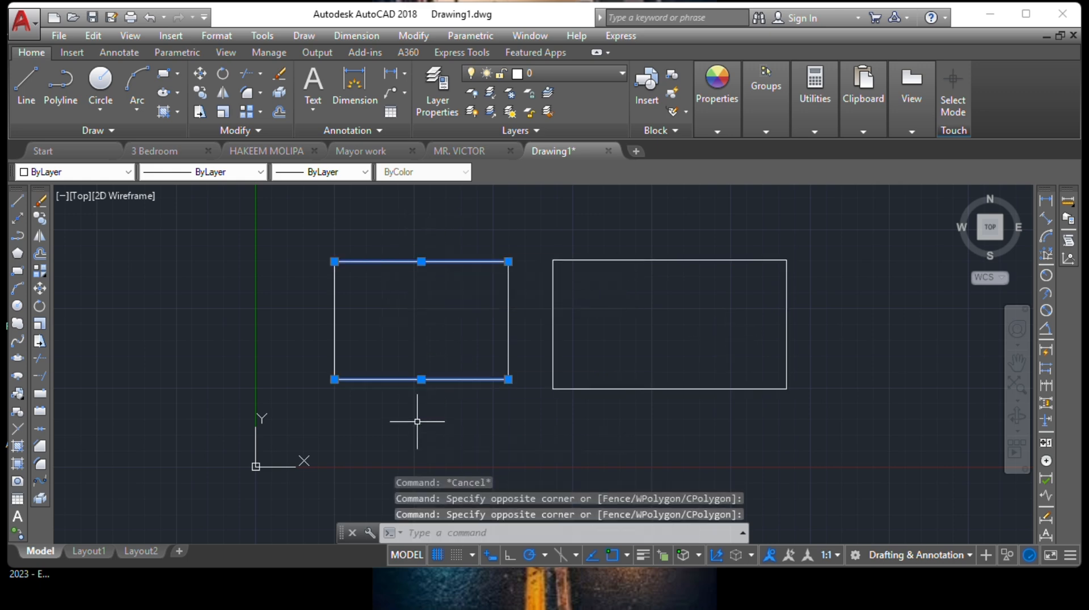
left_click(516, 316)
left_click(490, 345)
key("Escape")
Step: Select the polyline rectangle again with a crossing window to compare it with the line-drawn one, and clear the selection
left_click(717, 350)
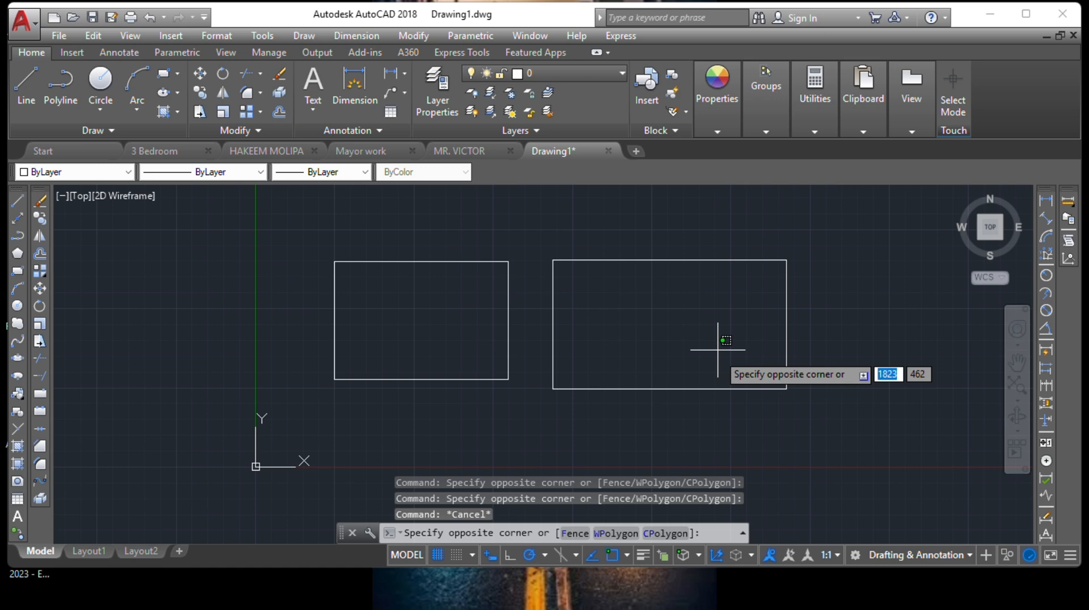
left_click(677, 421)
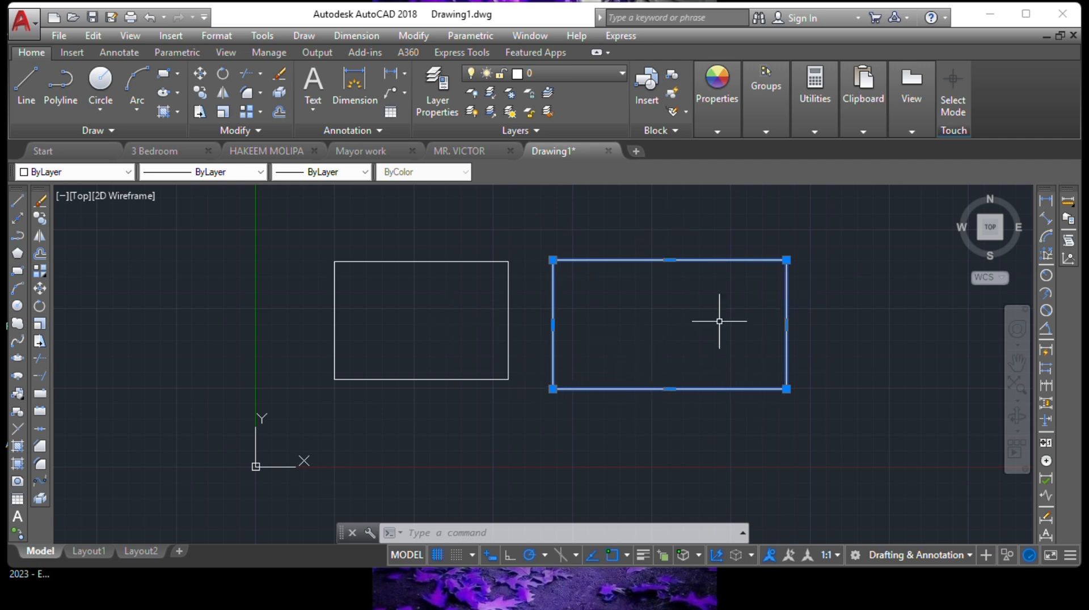
left_click(589, 338)
key("Escape")
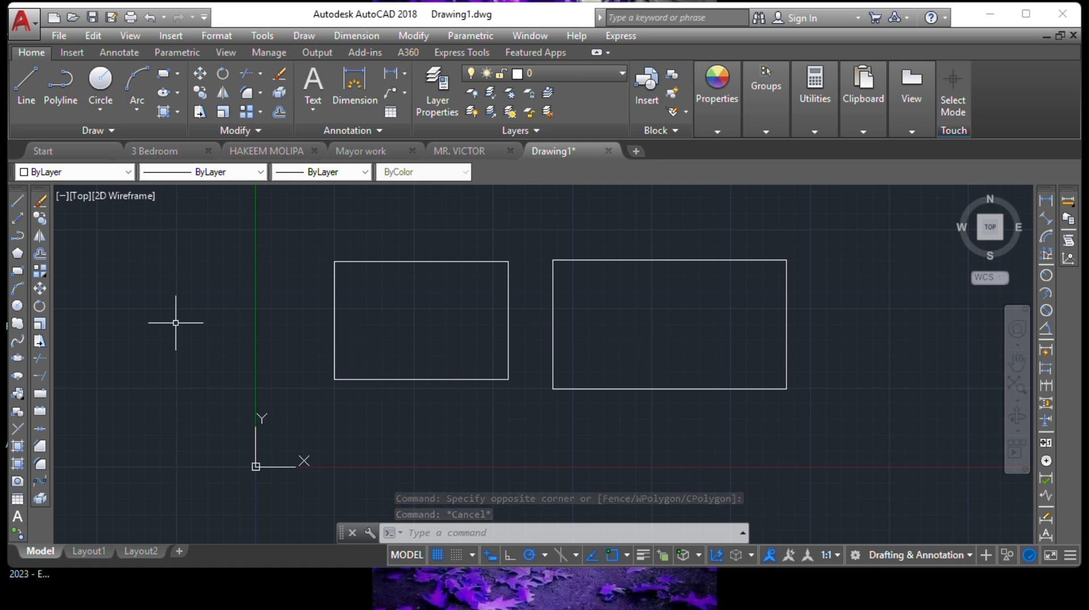
Step: Draw two crossing construction lines through one point inside the polyline rectangle, sloping in opposite directions
left_click(19, 223)
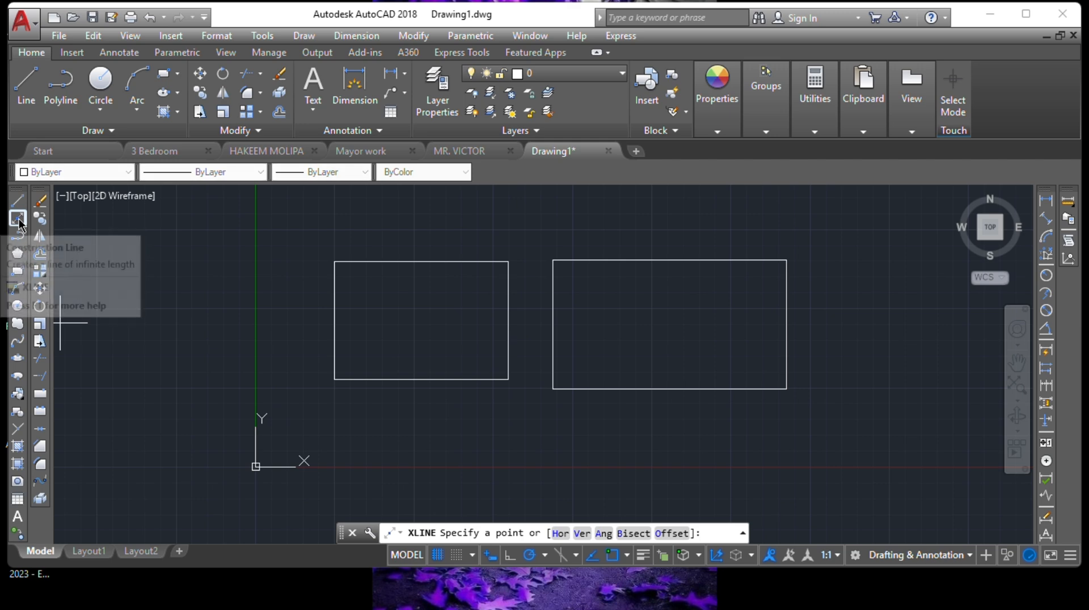
left_click(601, 310)
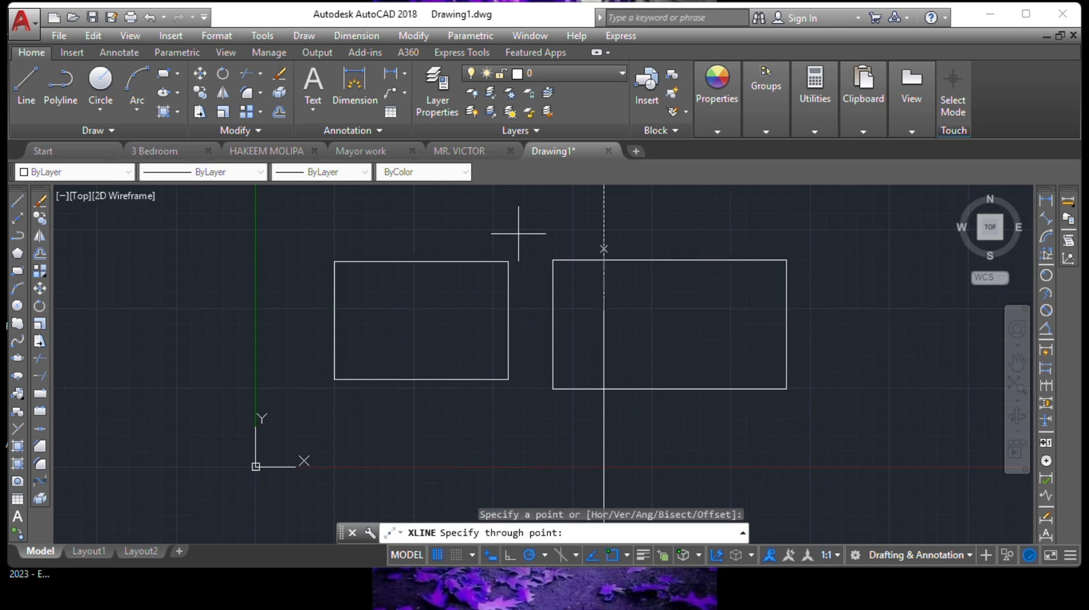
scroll(567, 330, "down", 4)
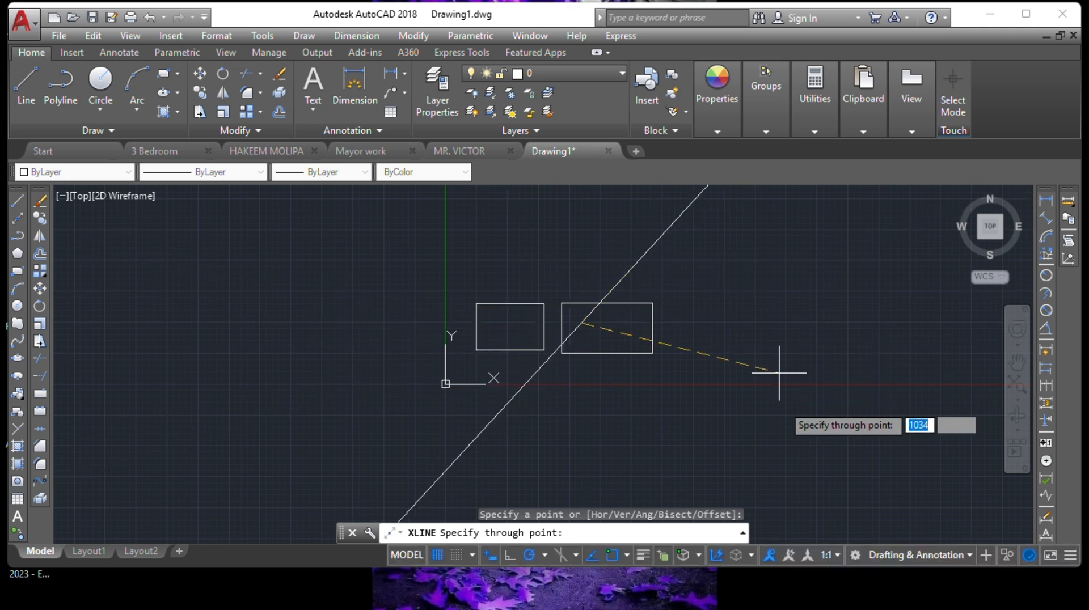
scroll(601, 305, "down", 2)
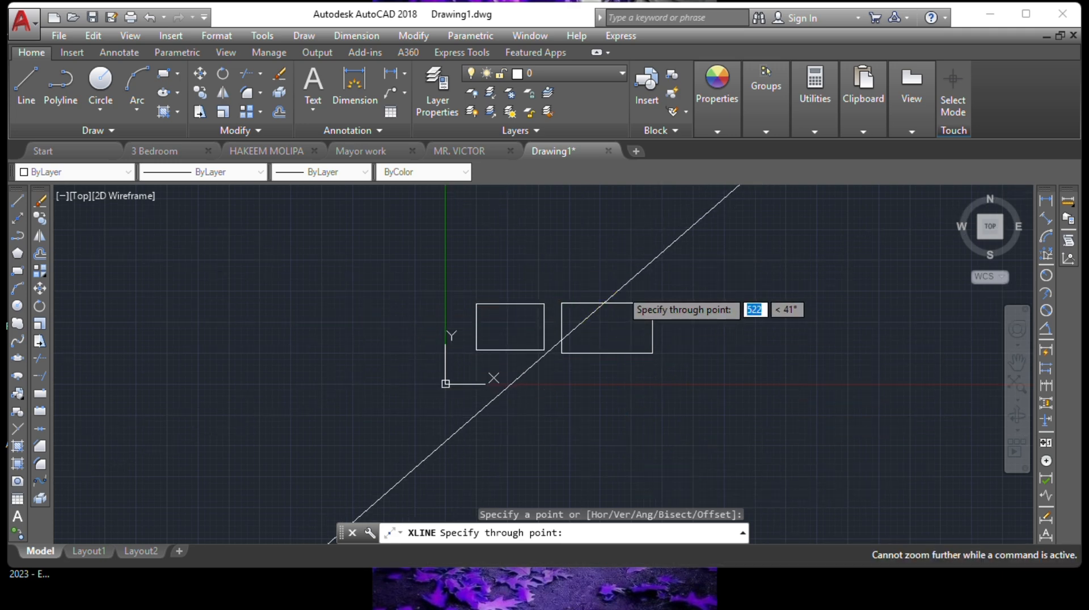
scroll(624, 298, "up", 5)
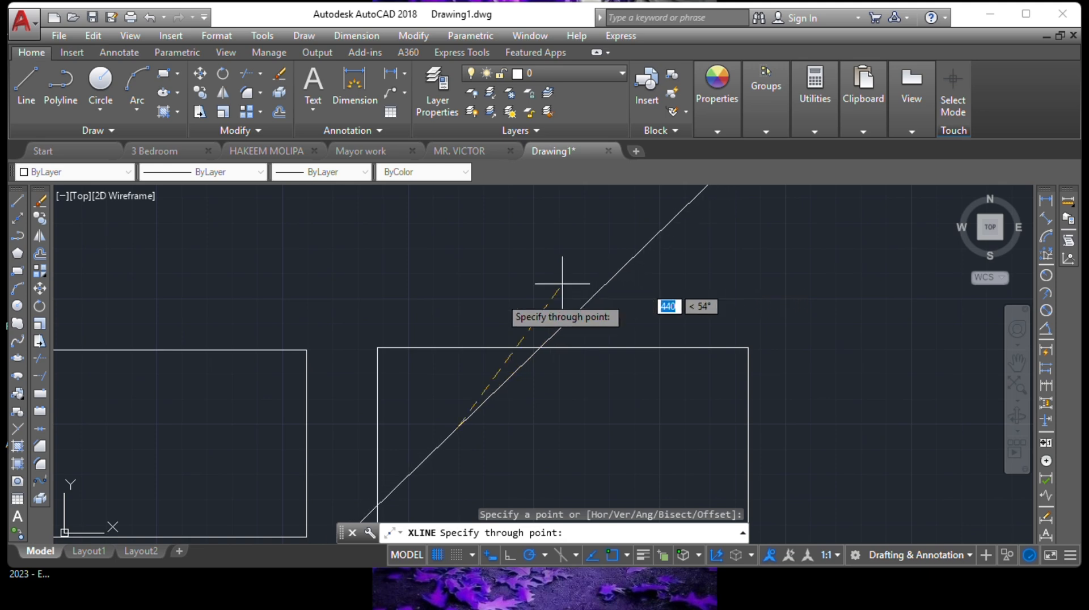
scroll(336, 375, "down", 4)
mouse_move(349, 348)
middle_mouse_down()
mouse_move(391, 311)
mouse_move(450, 293)
middle_mouse_up()
scroll(447, 291, "up", 2)
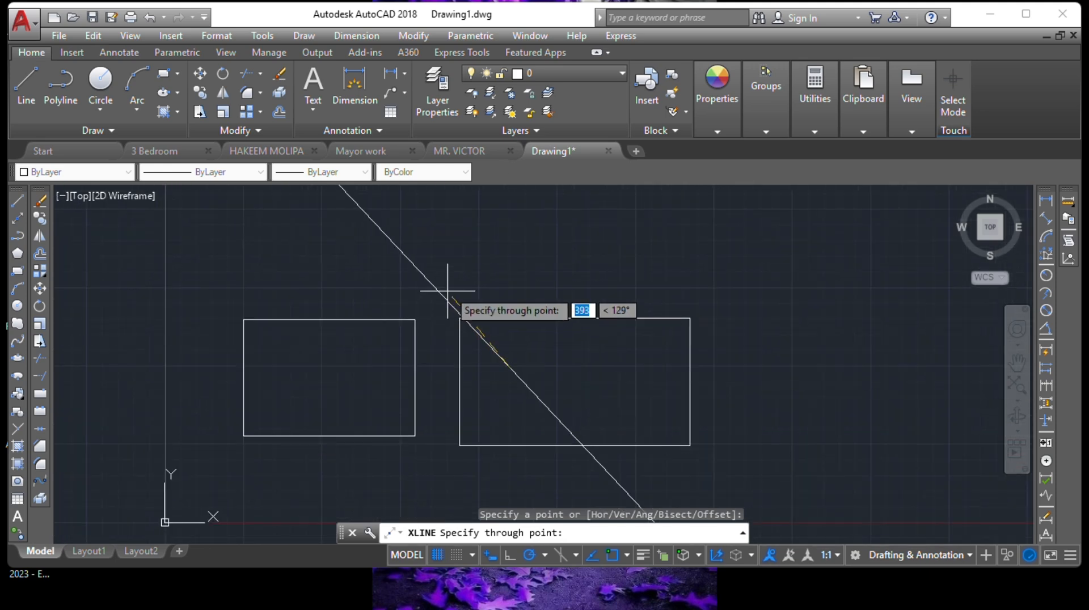
left_click(450, 287)
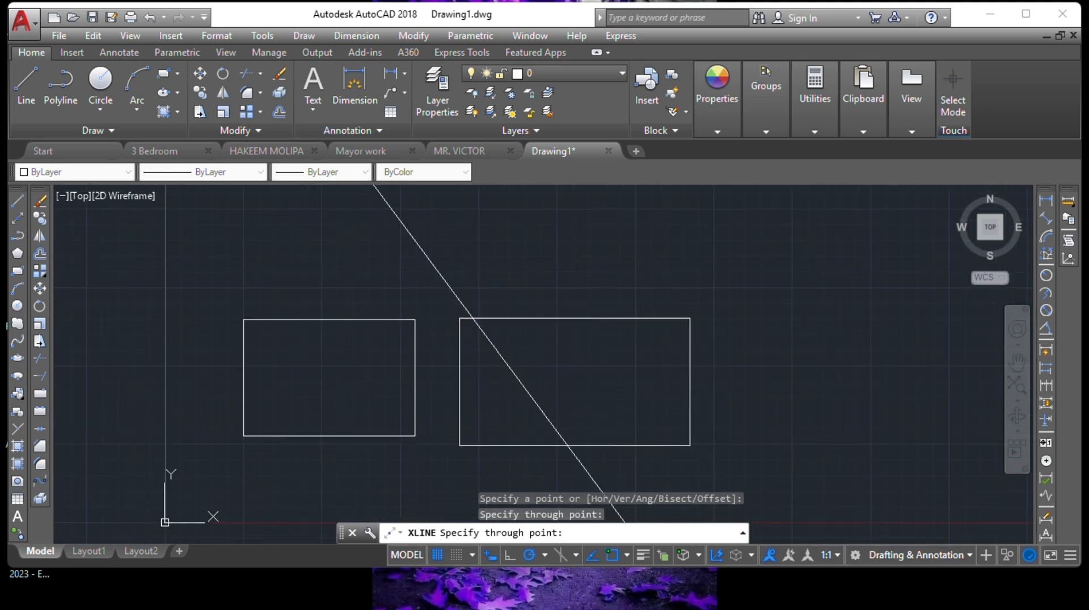
left_click(539, 343)
key("Escape")
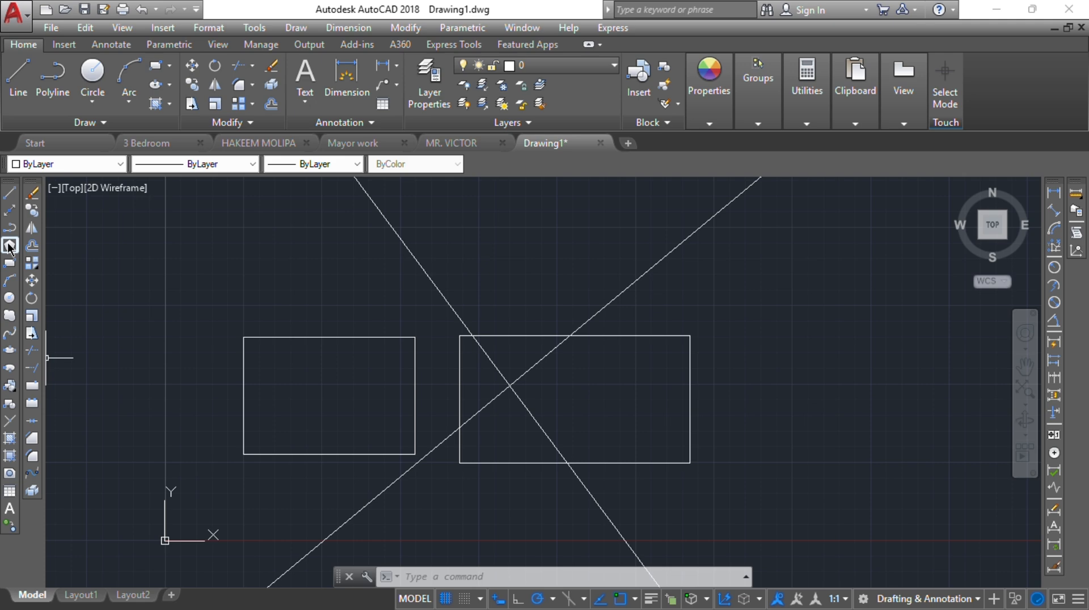
Step: Draw a 5-sided polygon inscribed in a circle of about 254 radius, above and right of the polyline rectangle
left_click(8, 247)
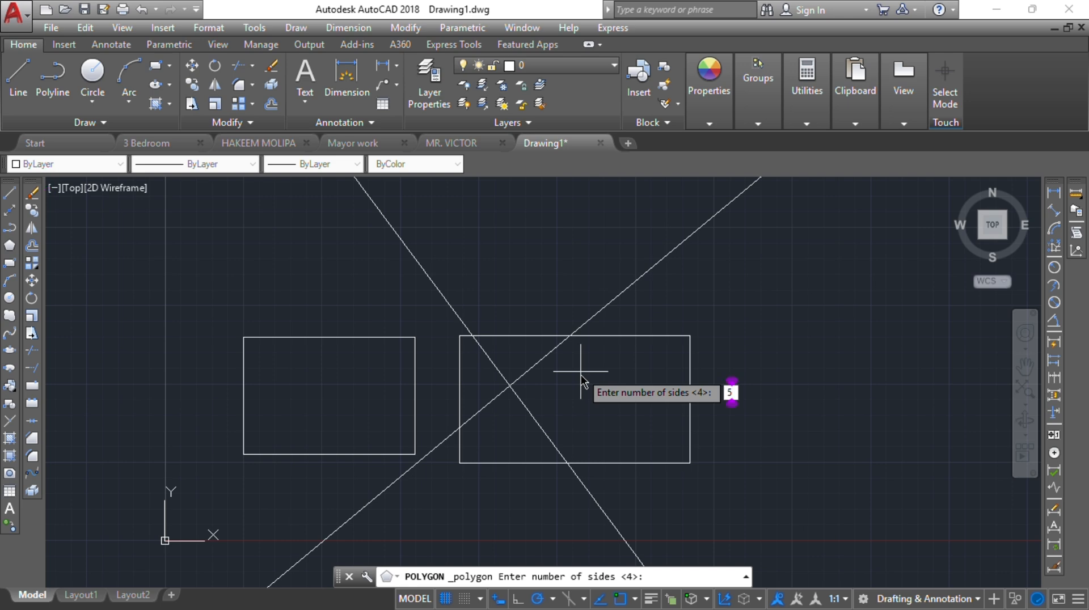
key("Return")
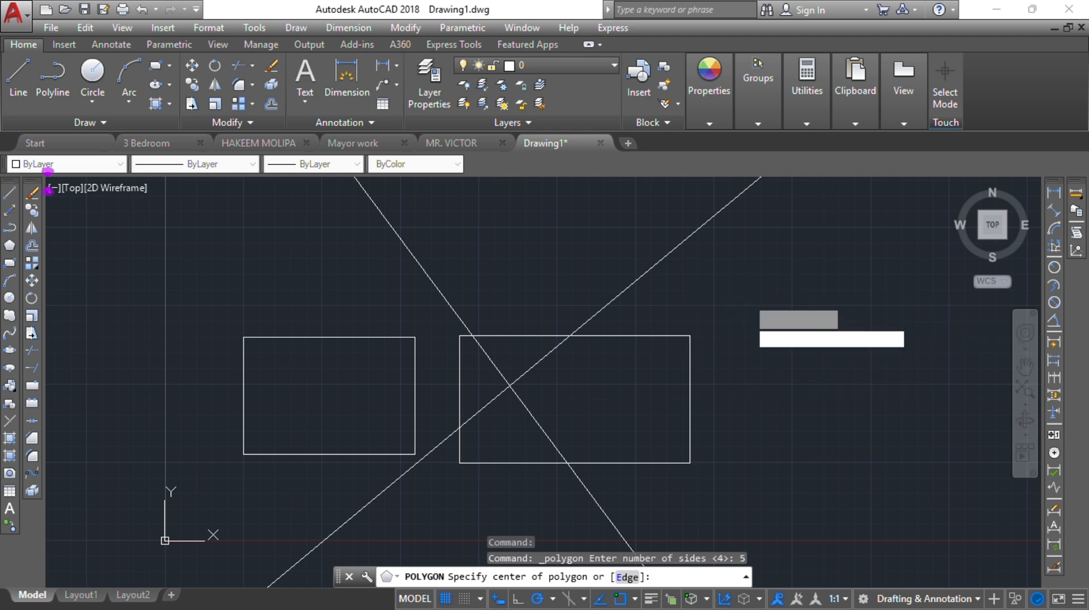
left_click(748, 297)
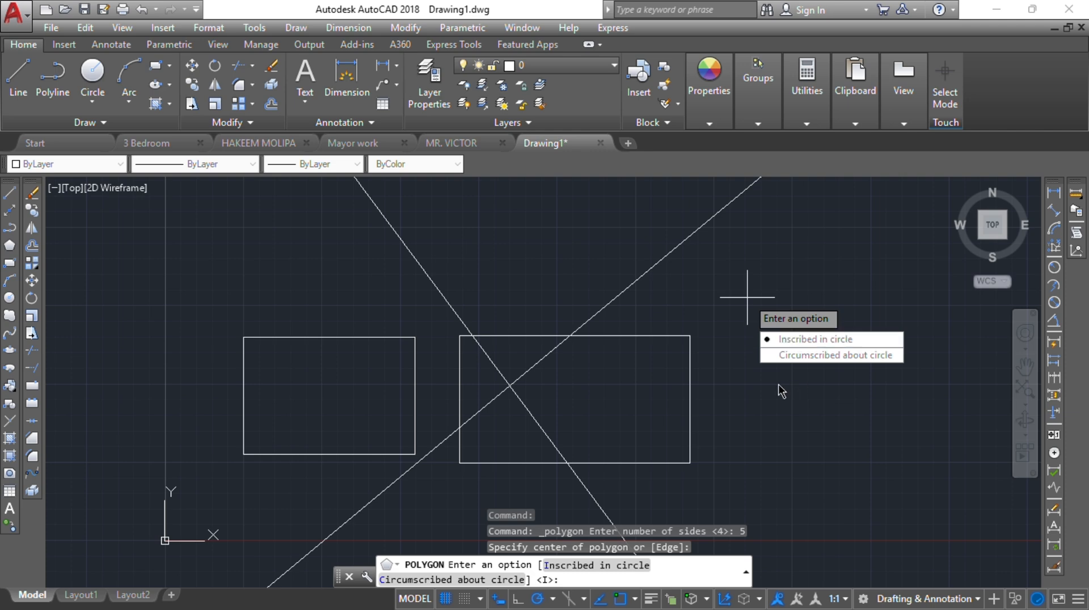
left_click(780, 339)
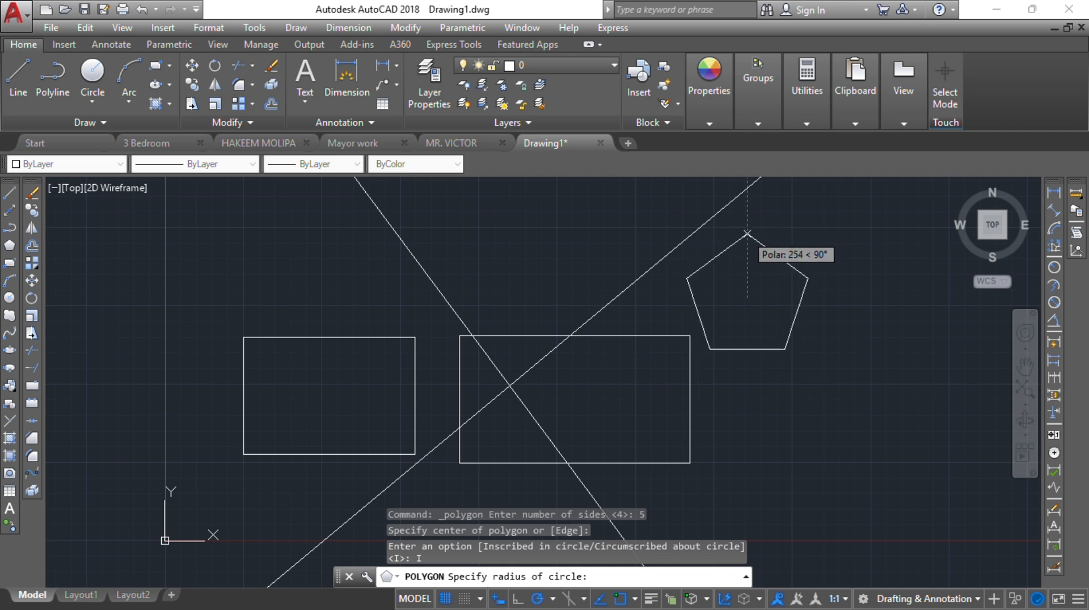
left_click(746, 233)
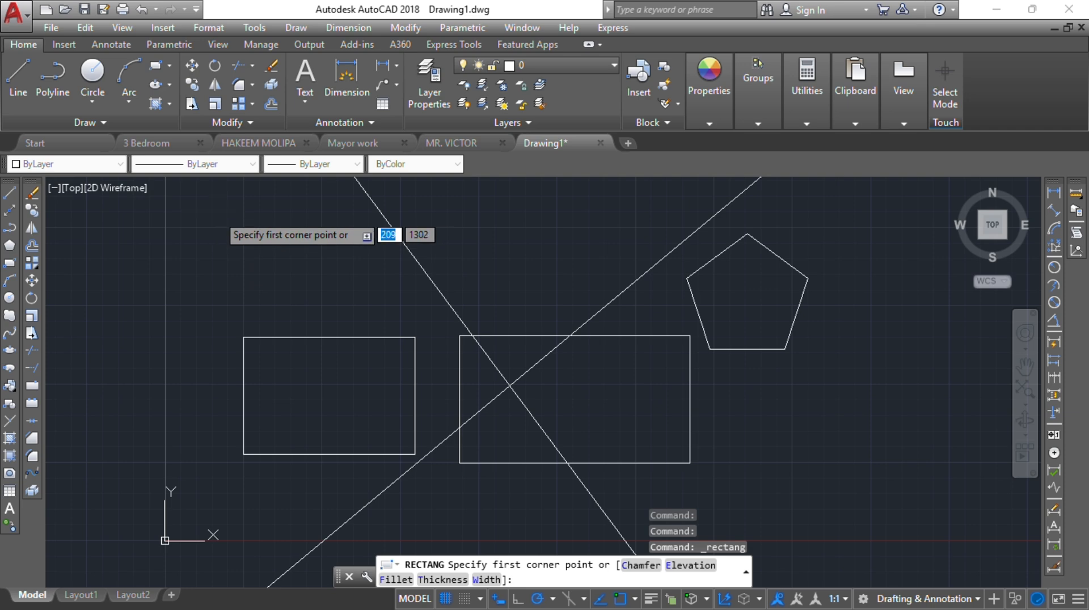
Step: Draw a 10 by 10 rectangle above the line-drawn rectangle and inspect it up close
left_click(217, 214)
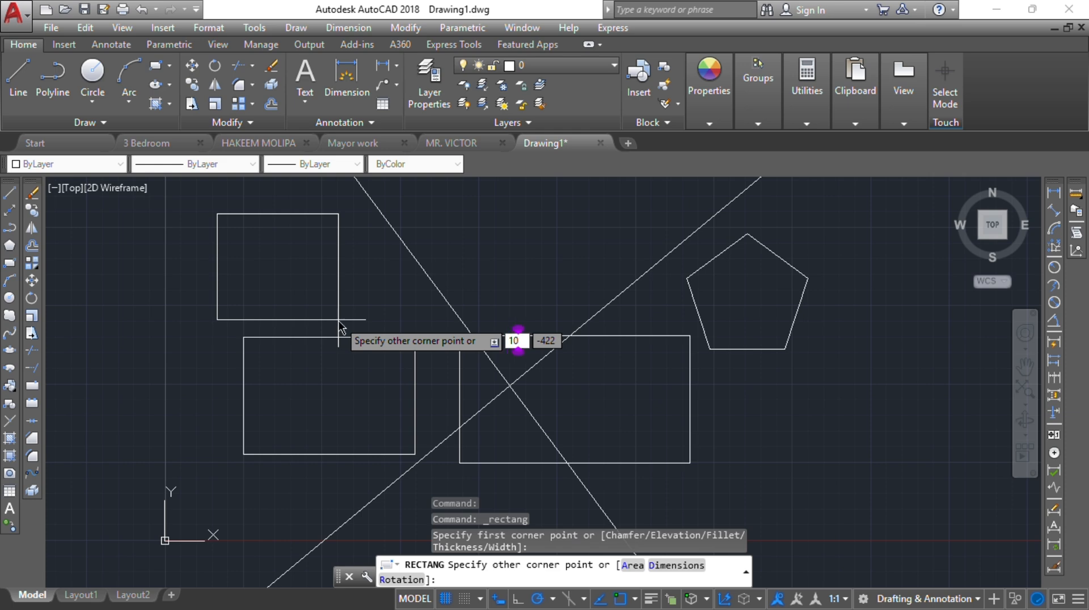
type("10")
key("Tab")
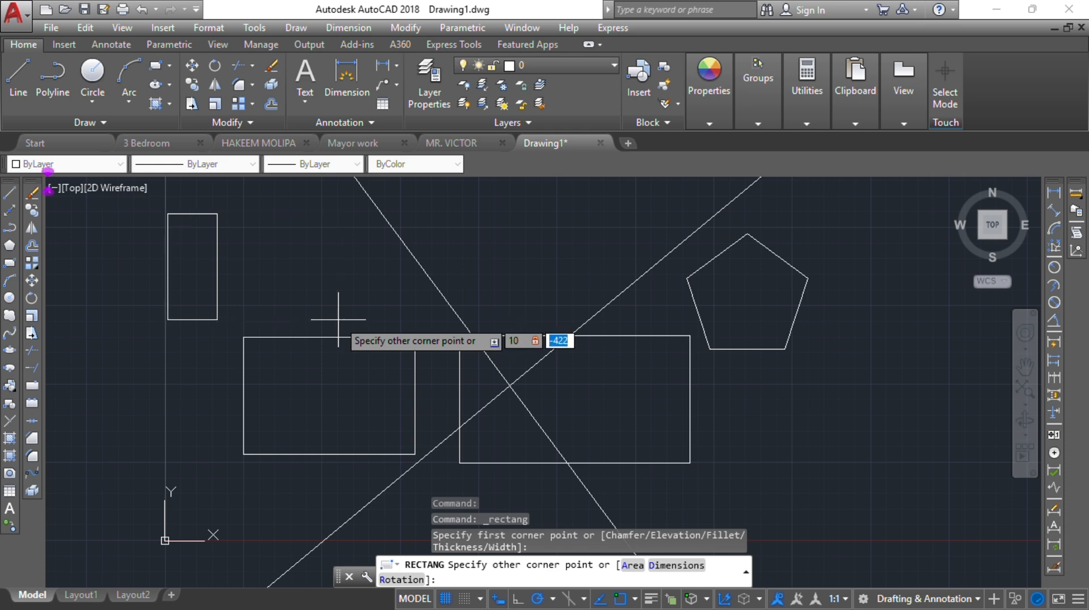
type("10")
key("Return")
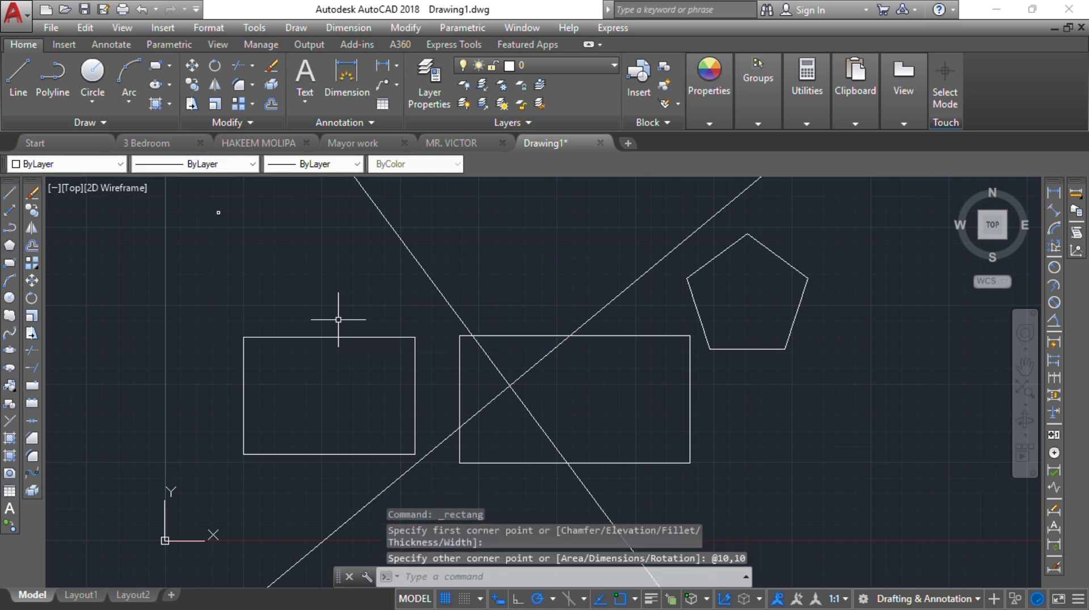
scroll(215, 204, "up", 5)
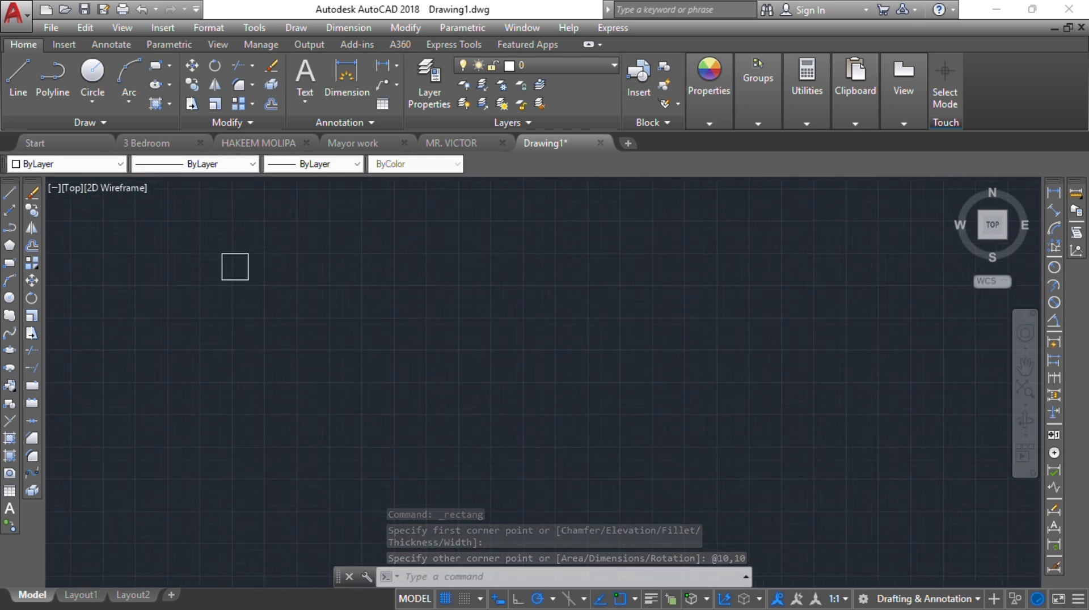
scroll(236, 250, "up", 4)
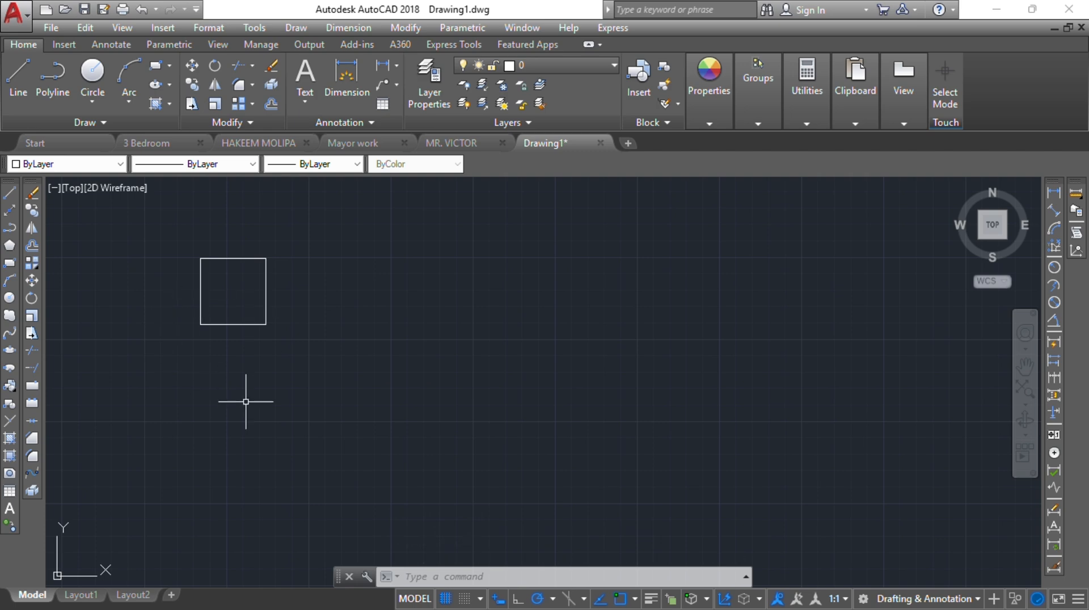
Step: Draw a three-point arc bulging upward in the empty area to the right of the pentagon
scroll(231, 331, "down", 5)
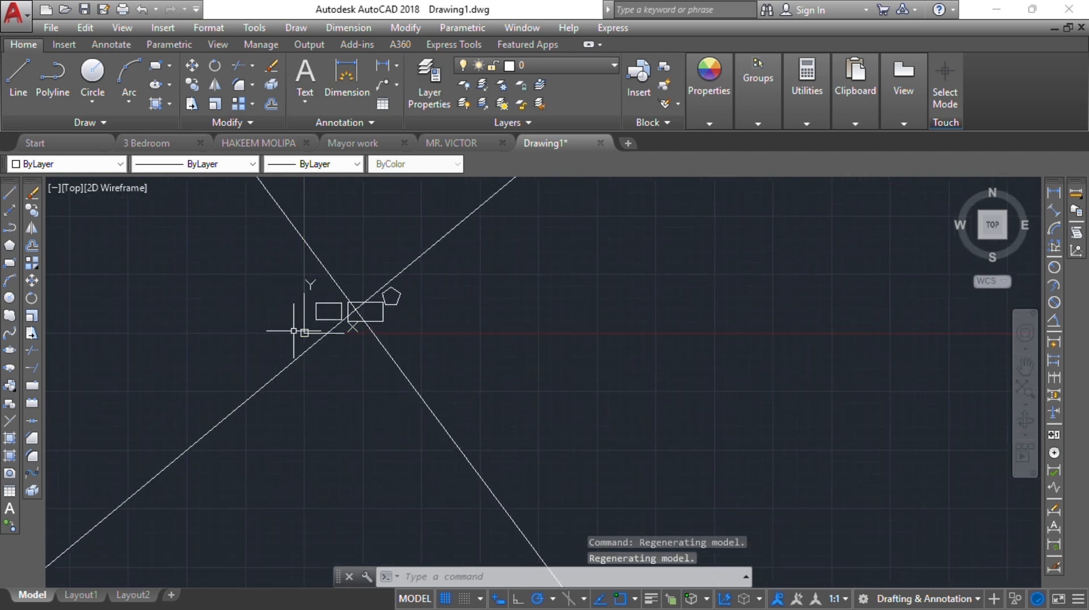
scroll(308, 312, "up", 4)
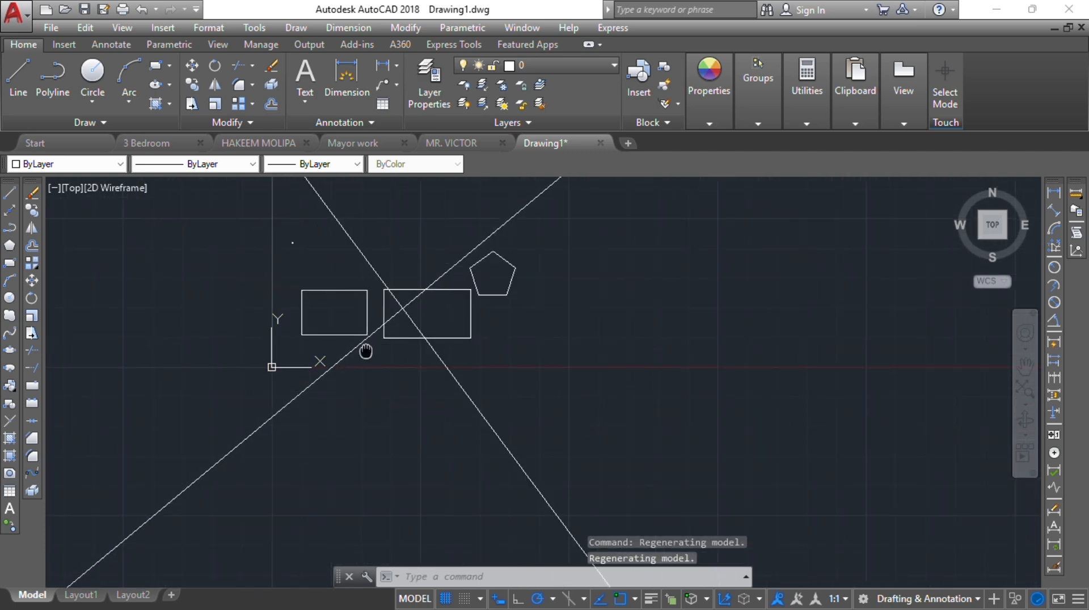
middle_click_drag(364, 350, 266, 400)
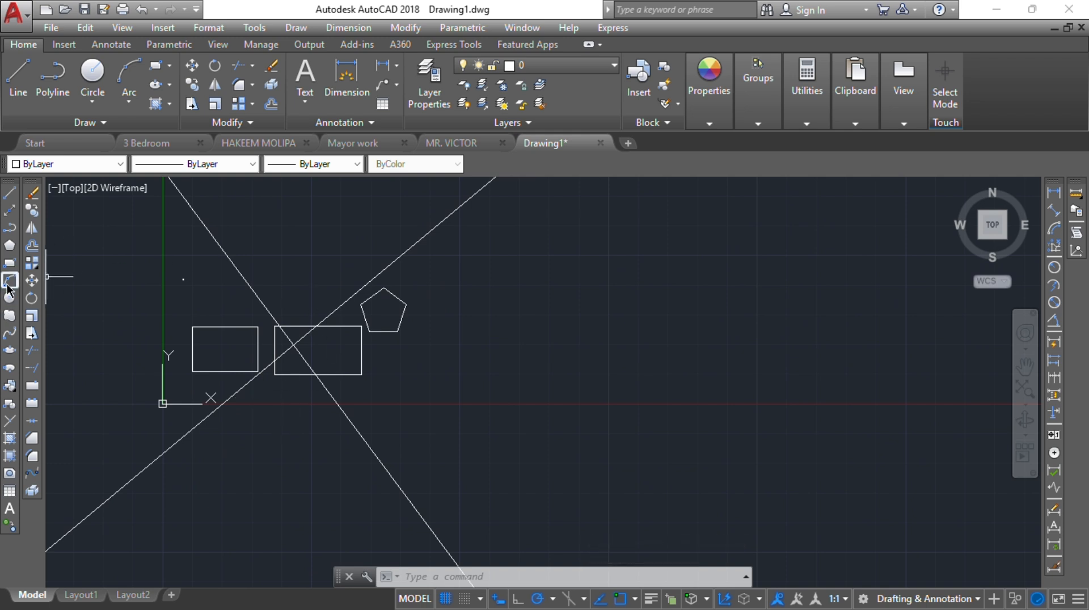
left_click(10, 281)
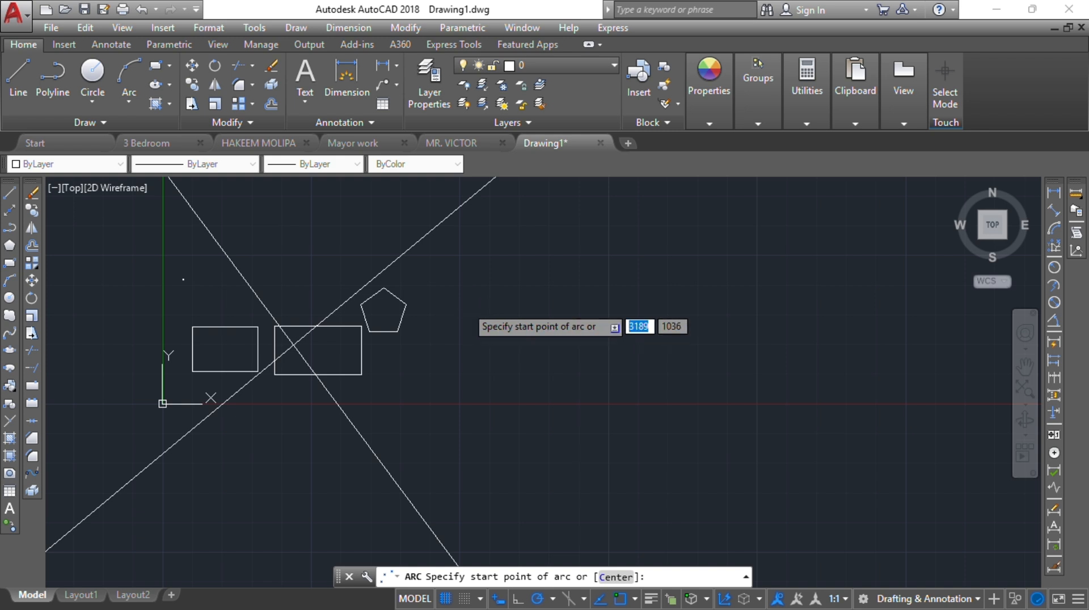
left_click(465, 305)
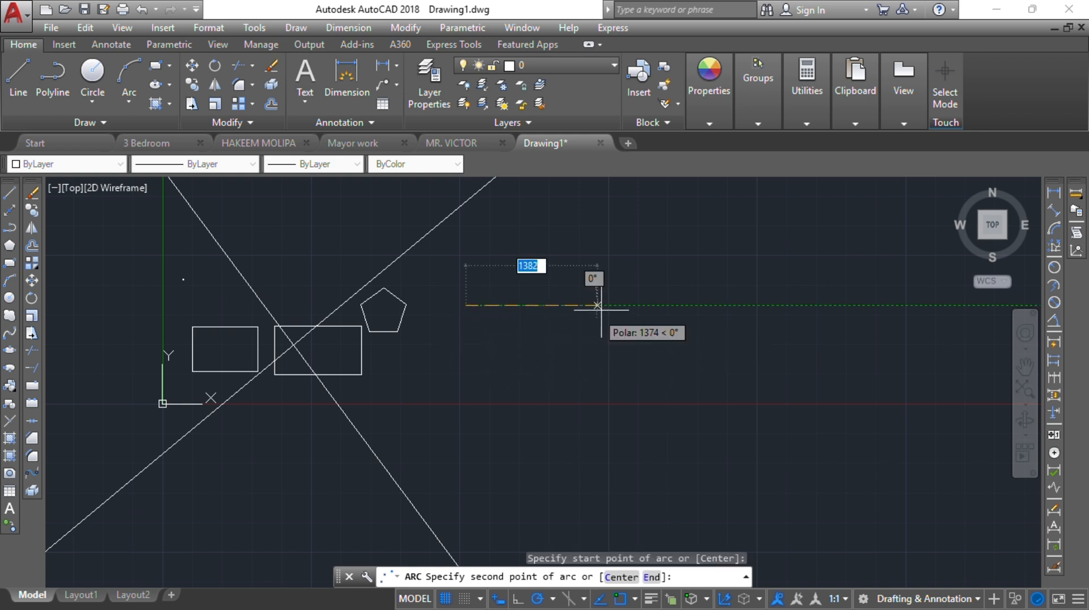
left_click(618, 306)
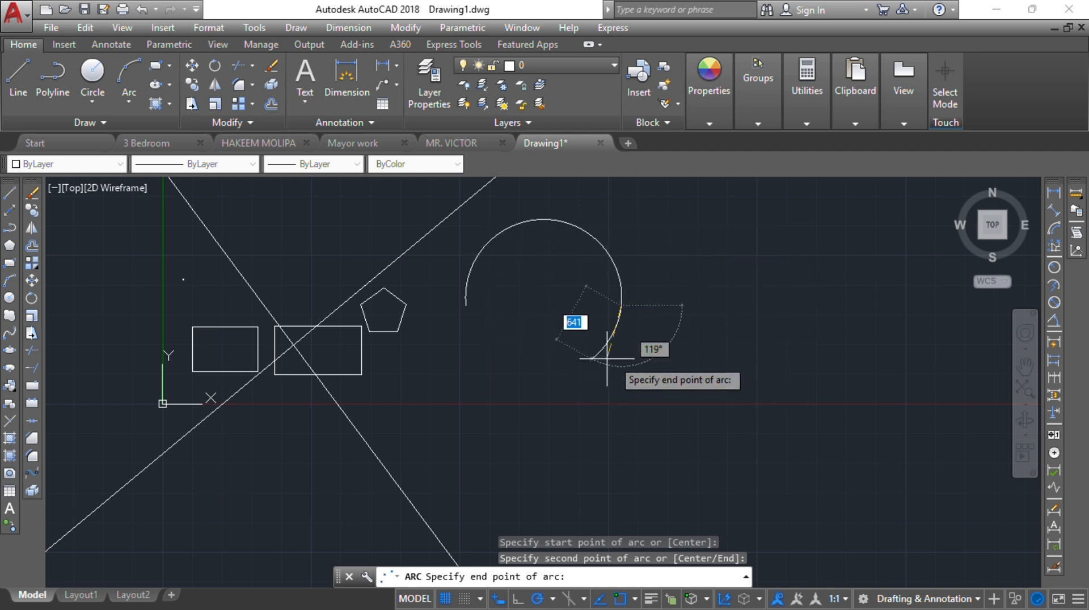
left_click(623, 351)
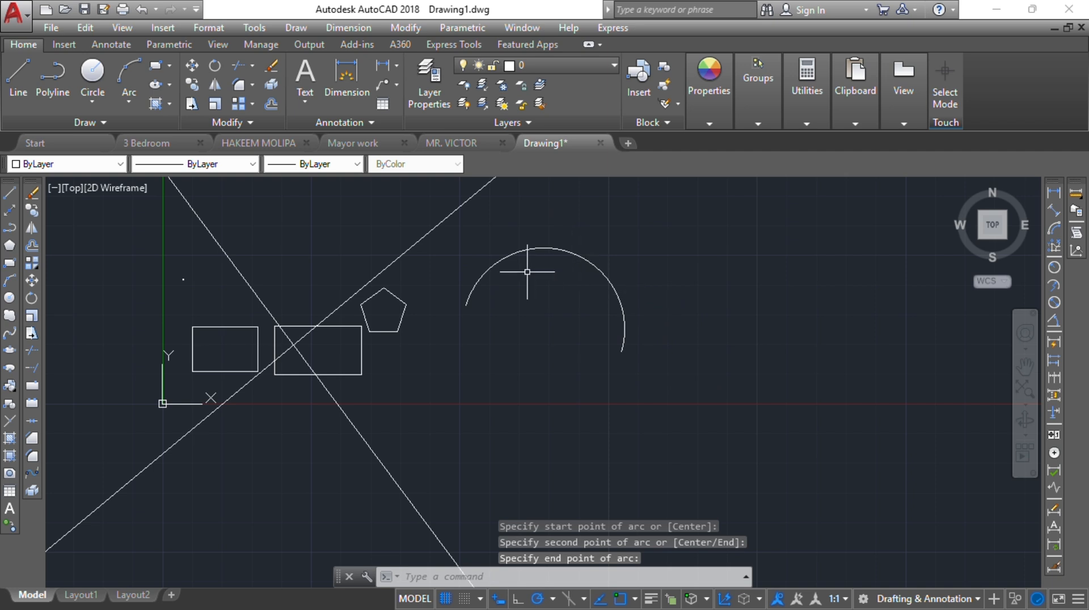
key("Escape")
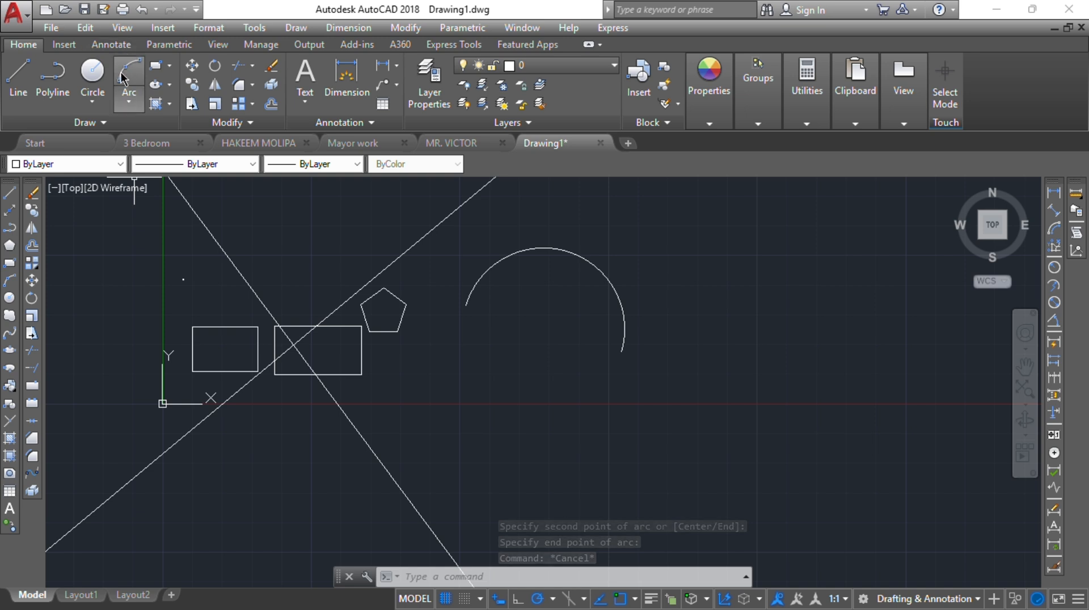
left_click(129, 103)
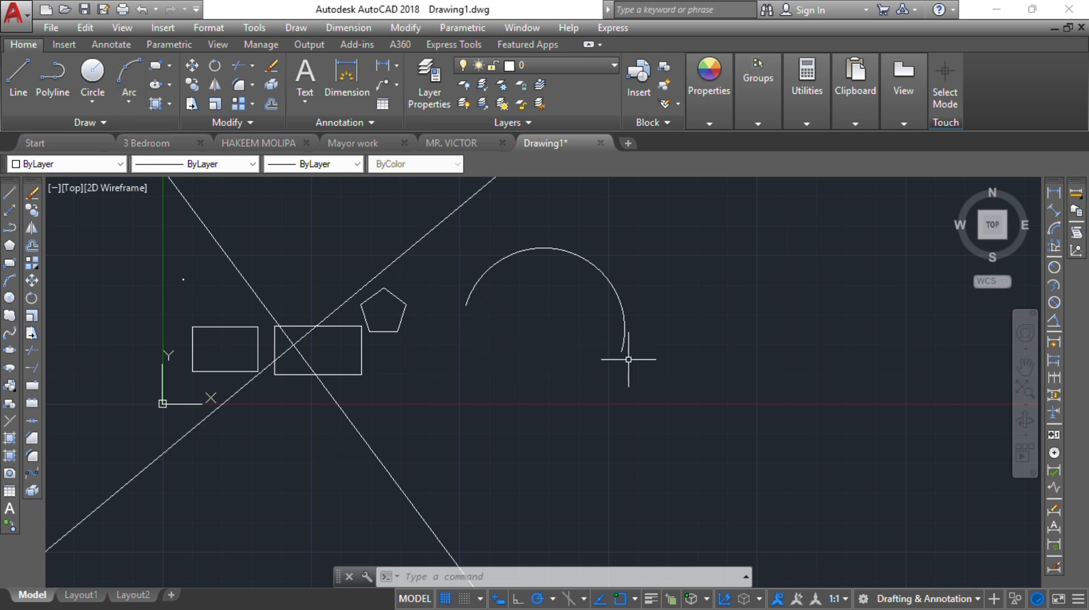
Step: Draw a circle with a radius of about 838 to the right of the arc
left_click(10, 298)
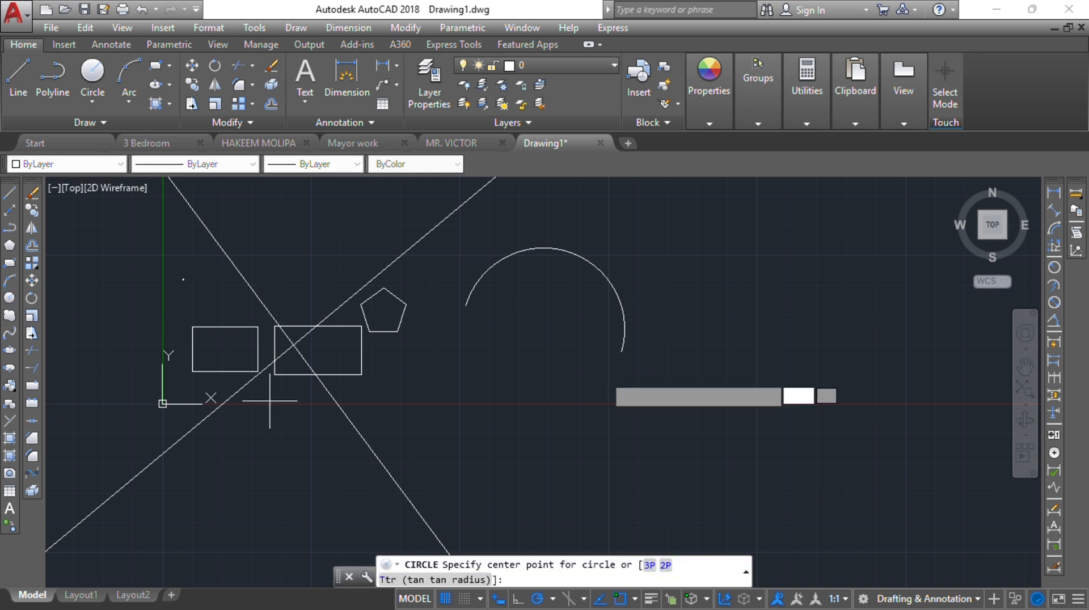
left_click(697, 272)
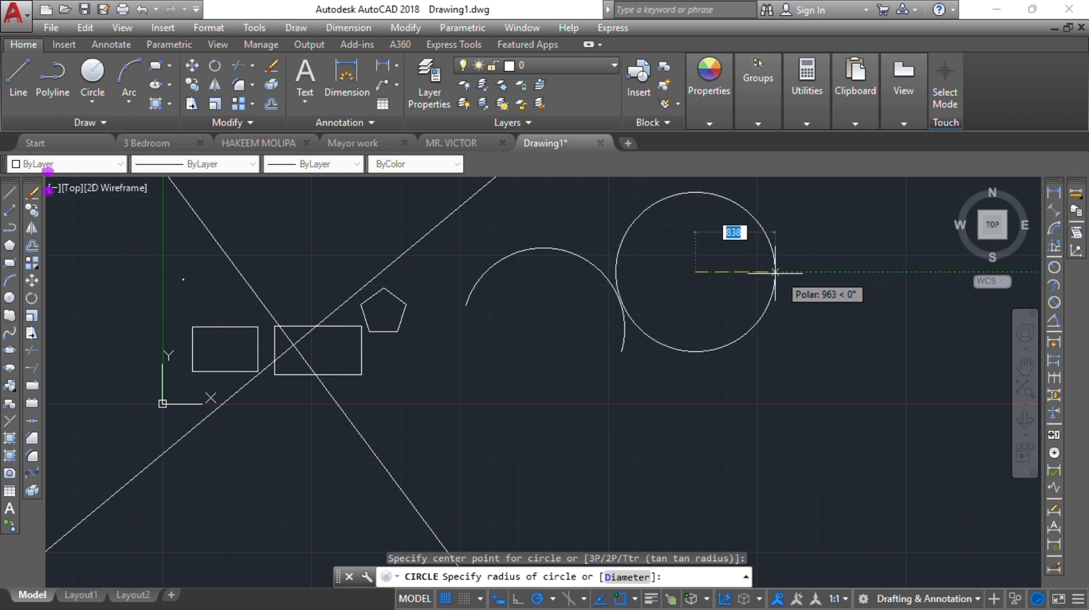
key("Escape")
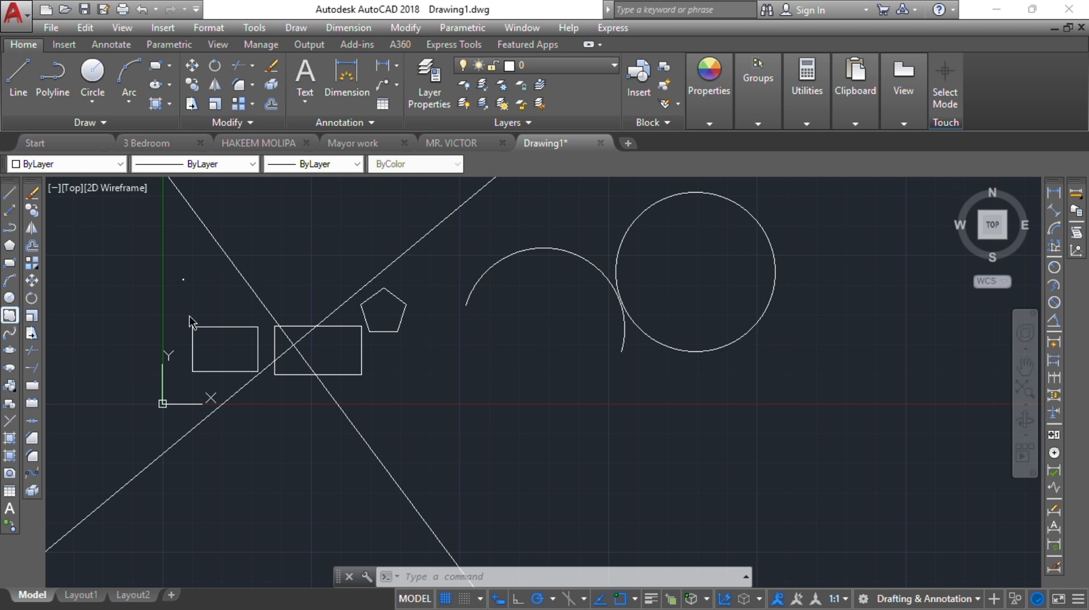
Step: Try to draw a freehand revision cloud above the two rectangles
left_click(259, 235)
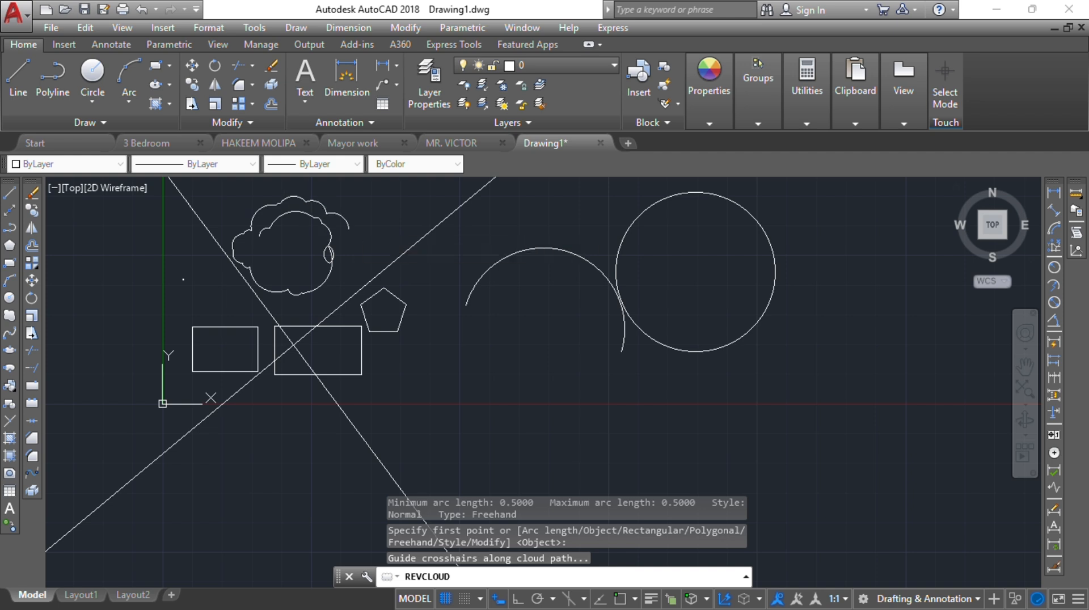
key("Escape")
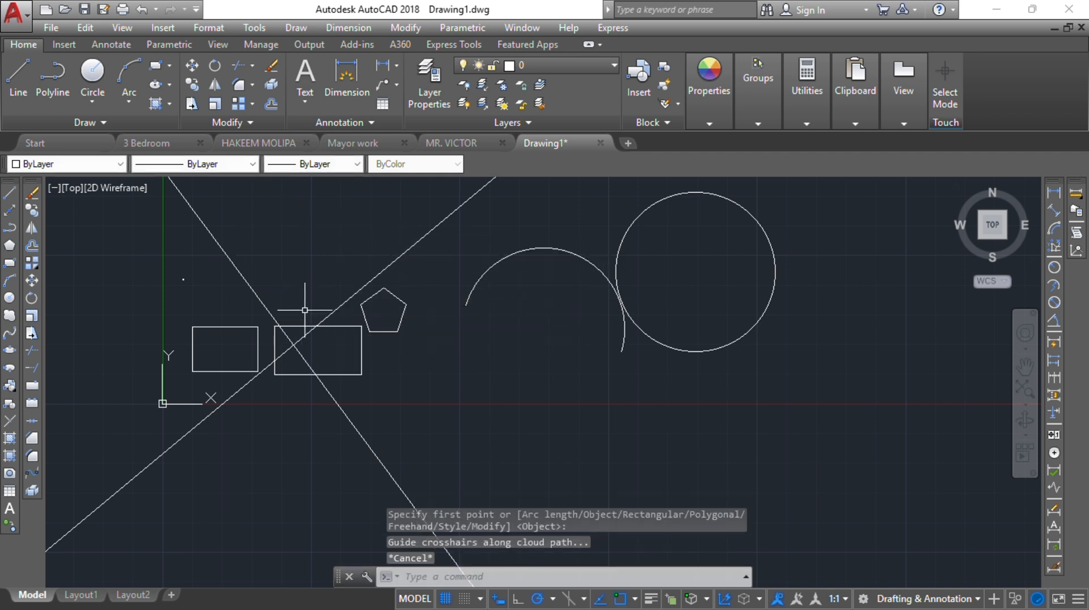
Step: Draw an open wavy spline through six points, running above the rectangles, pentagon and arc and ending above the circle
left_click(10, 335)
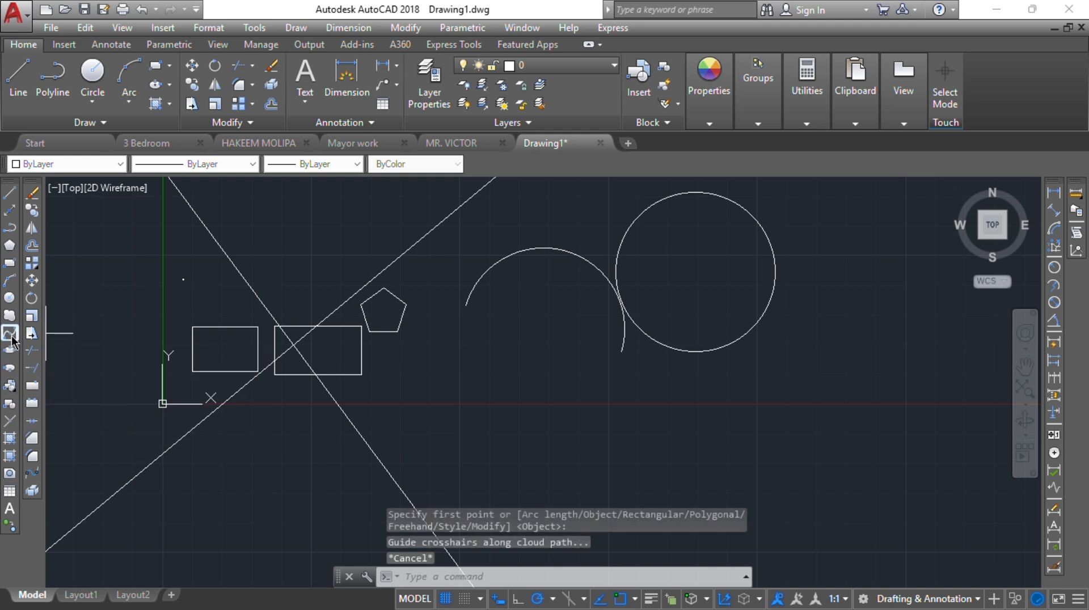
mouse_move(514, 317)
middle_mouse_down()
mouse_move(546, 369)
mouse_move(569, 467)
middle_mouse_up()
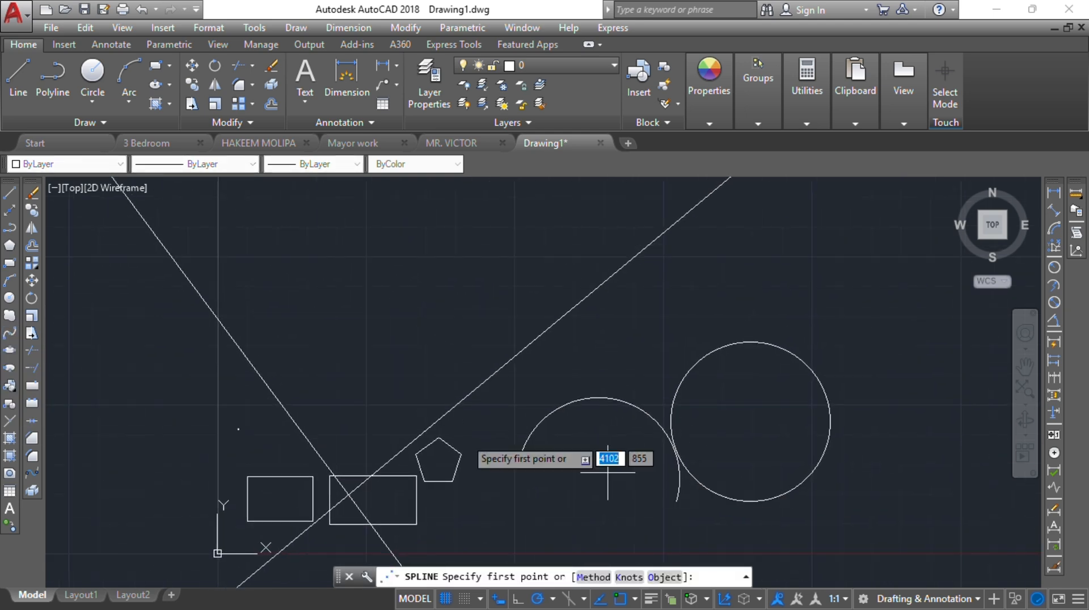
left_click(329, 330)
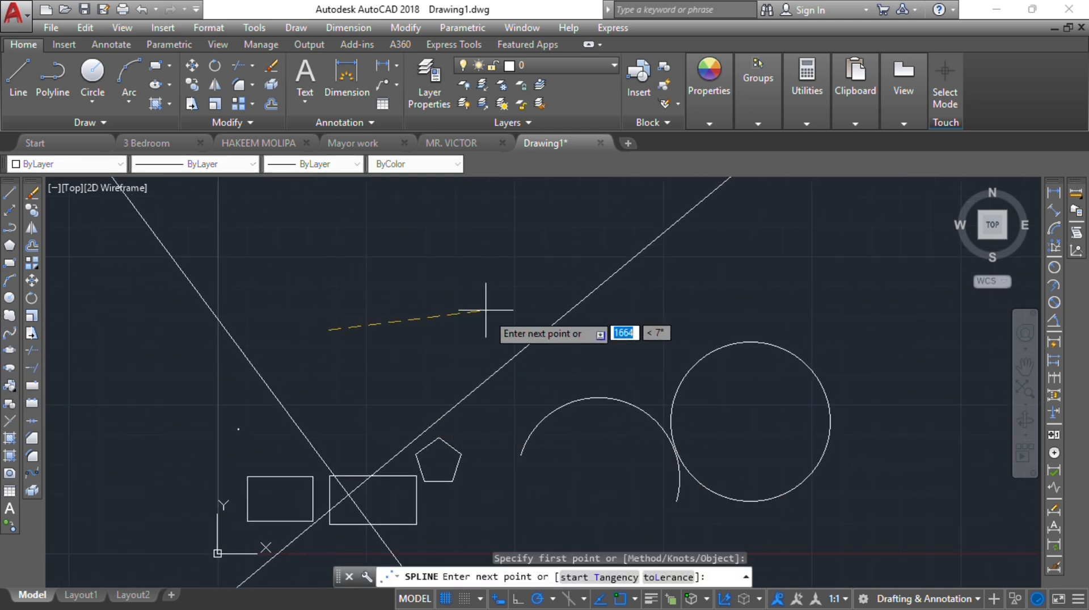
left_click(489, 329)
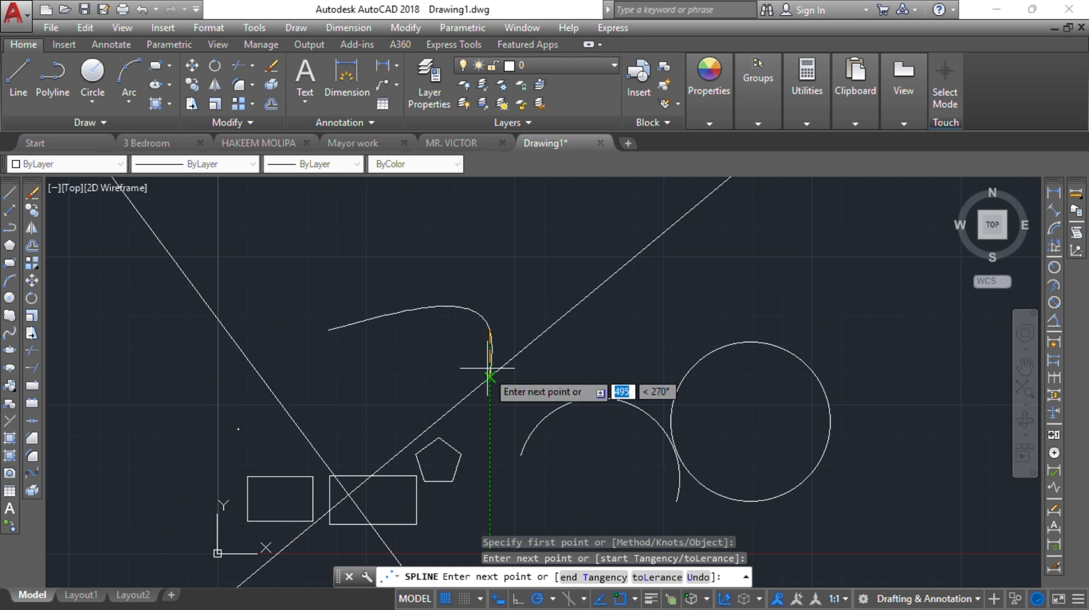
left_click(489, 377)
left_click(567, 359)
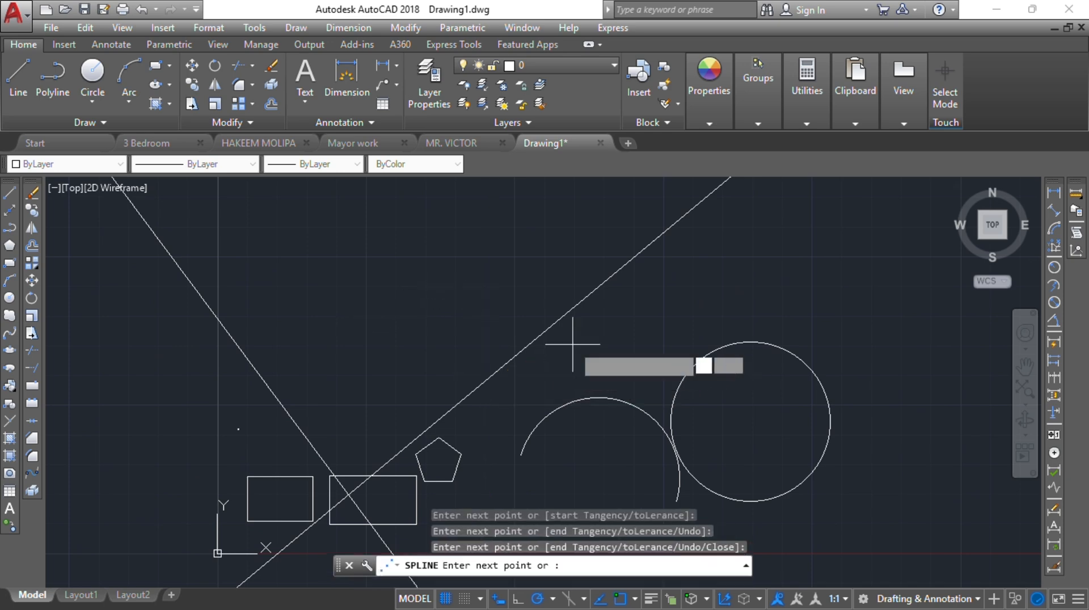
left_click(616, 372)
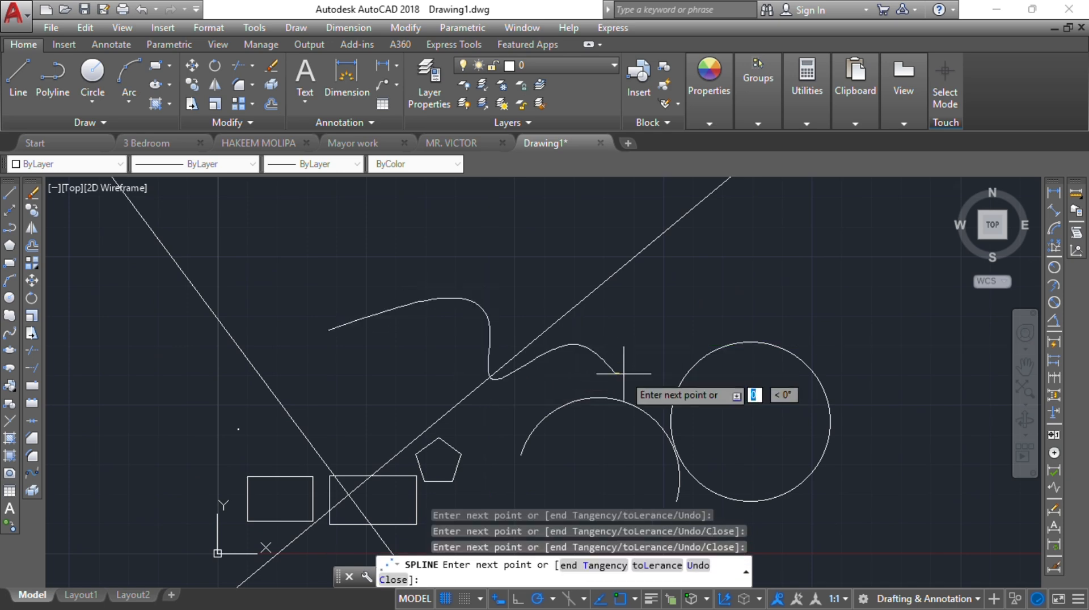
left_click(746, 307)
right_click(772, 296)
left_click(791, 310)
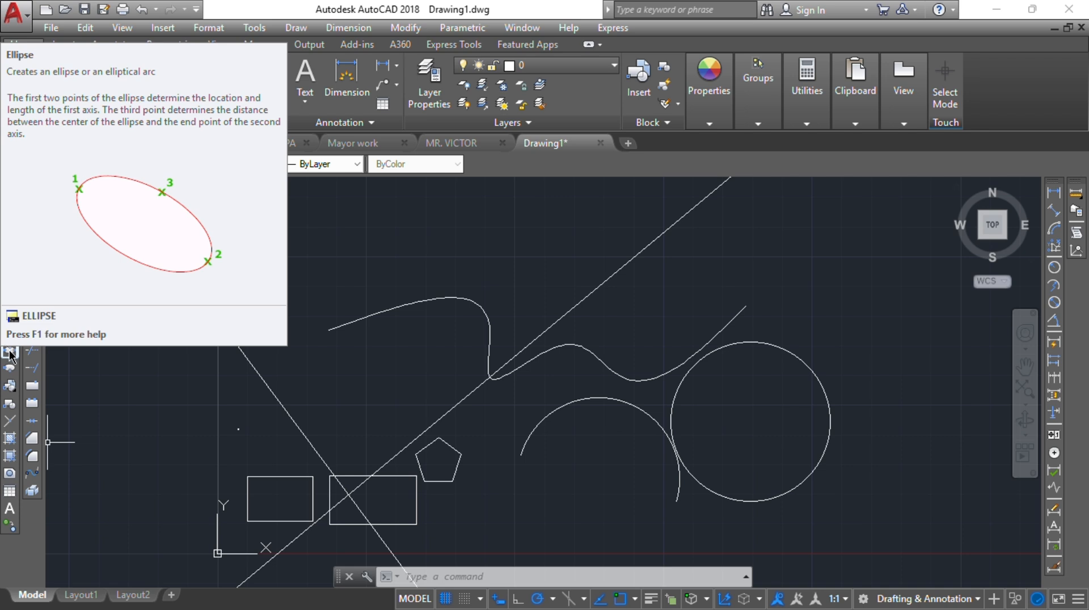
Step: Draw a tall, narrow ellipse above the spline by its horizontal axis endpoints, with its lower end overlapping the spline
left_click(10, 356)
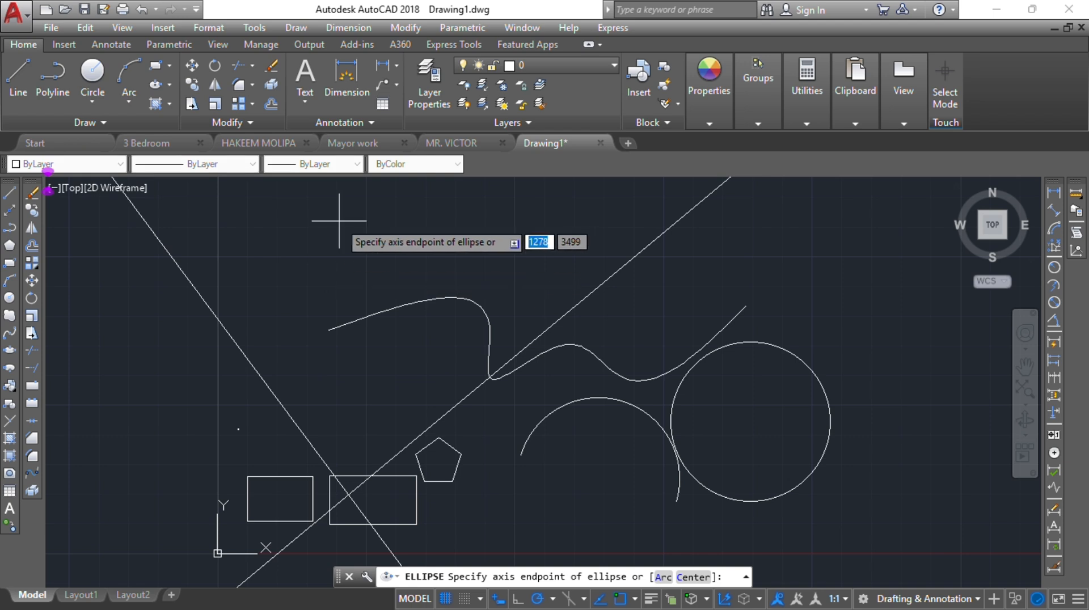
left_click(424, 247)
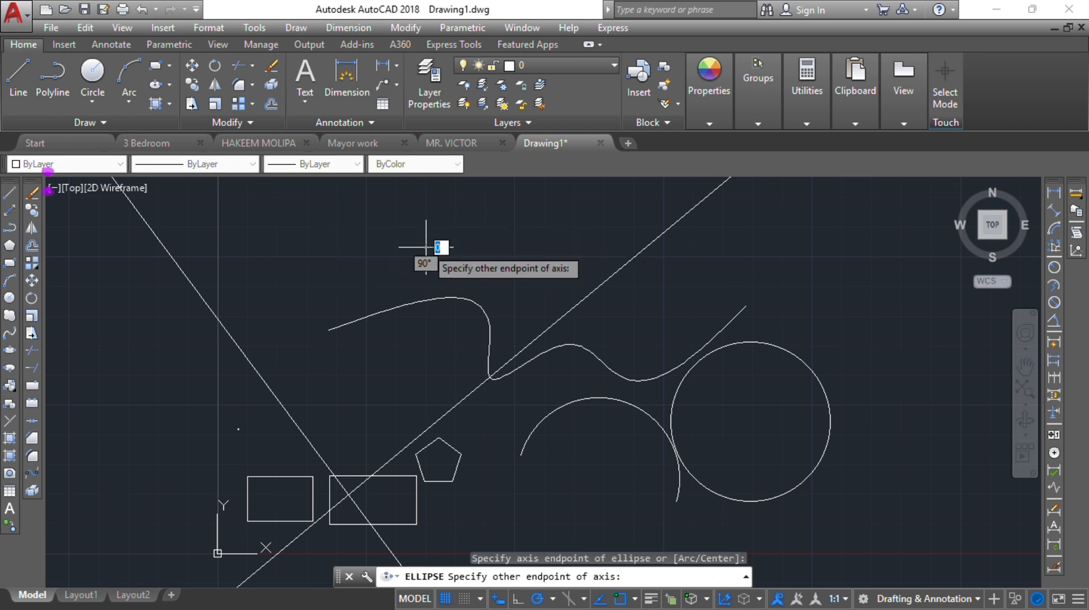
left_click(539, 247)
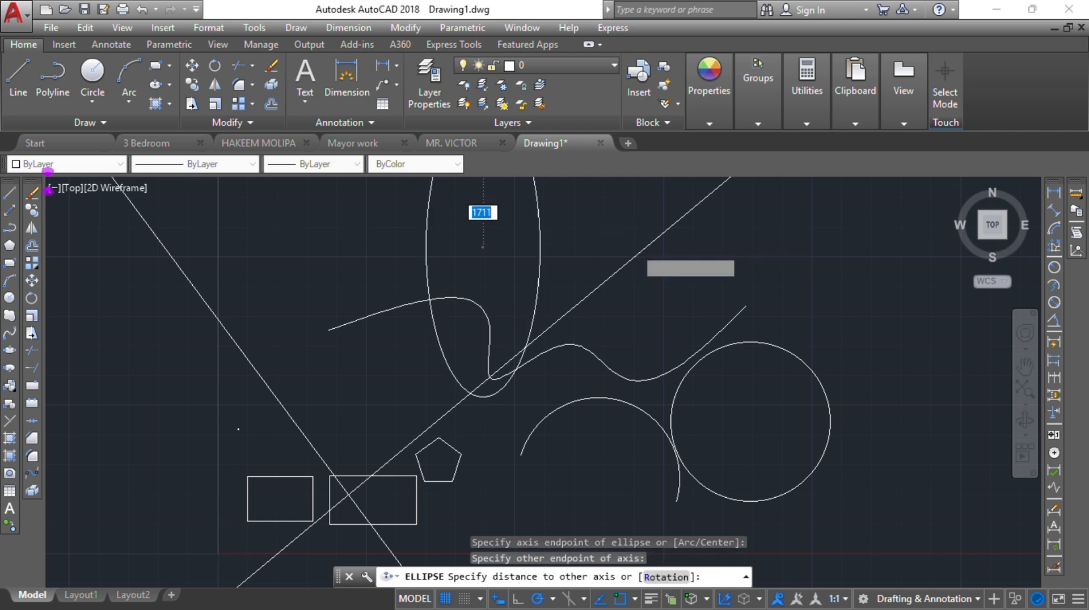
scroll(619, 261, "down", 2)
middle_click_drag(618, 262, 598, 372)
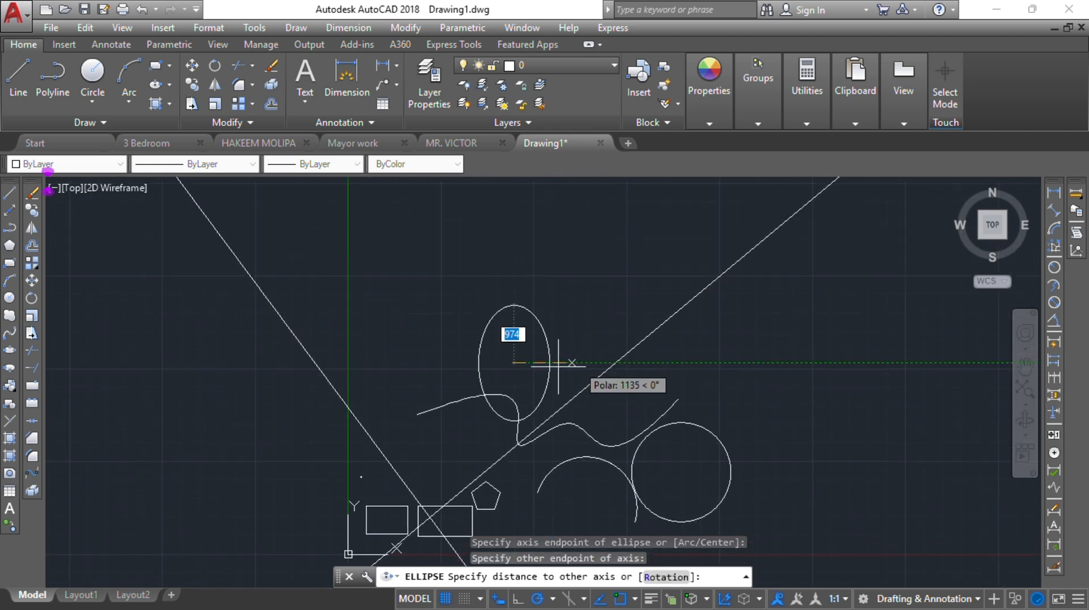
left_click(424, 363)
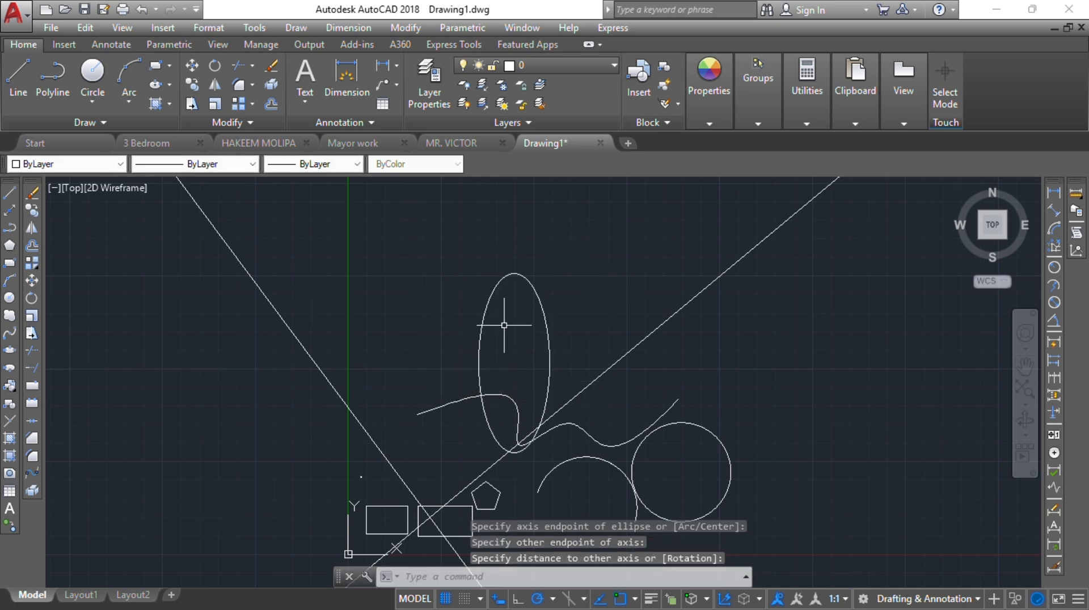
scroll(488, 332, "down", 2)
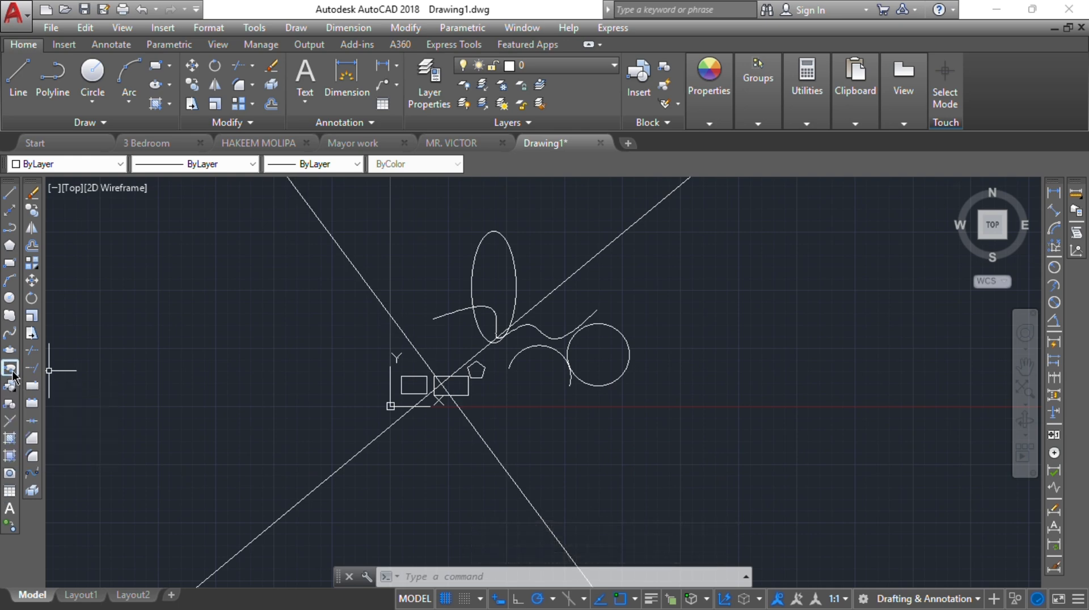
left_click(11, 372)
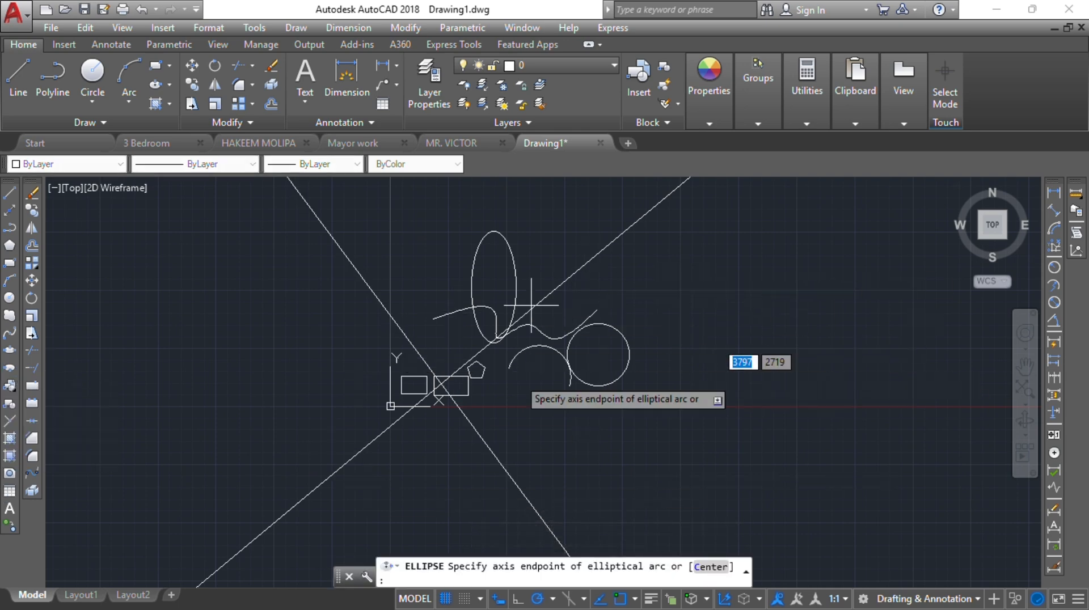
left_click(653, 294)
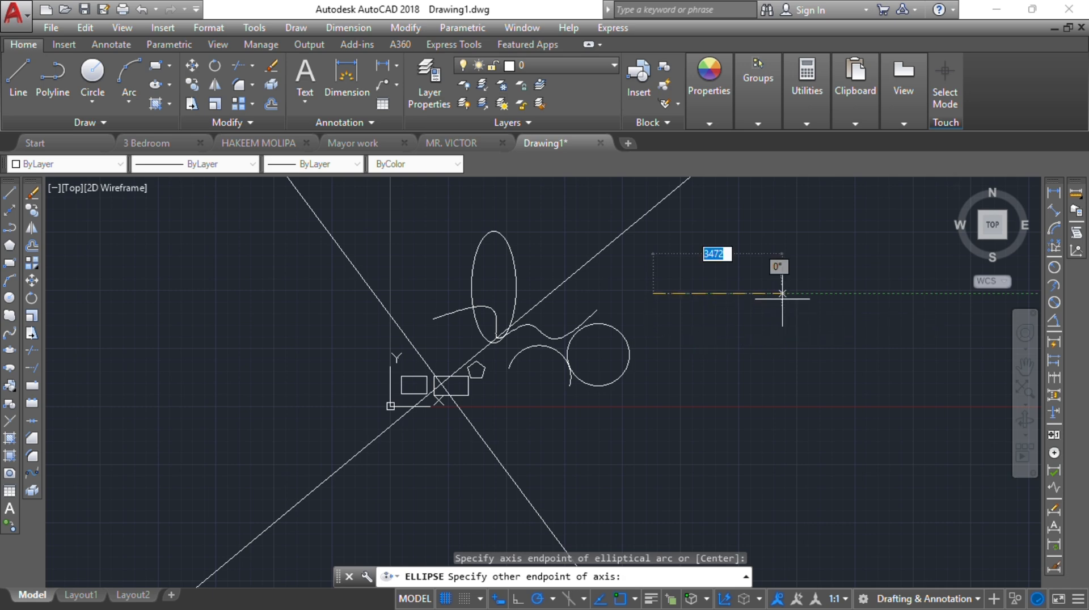
left_click(783, 294)
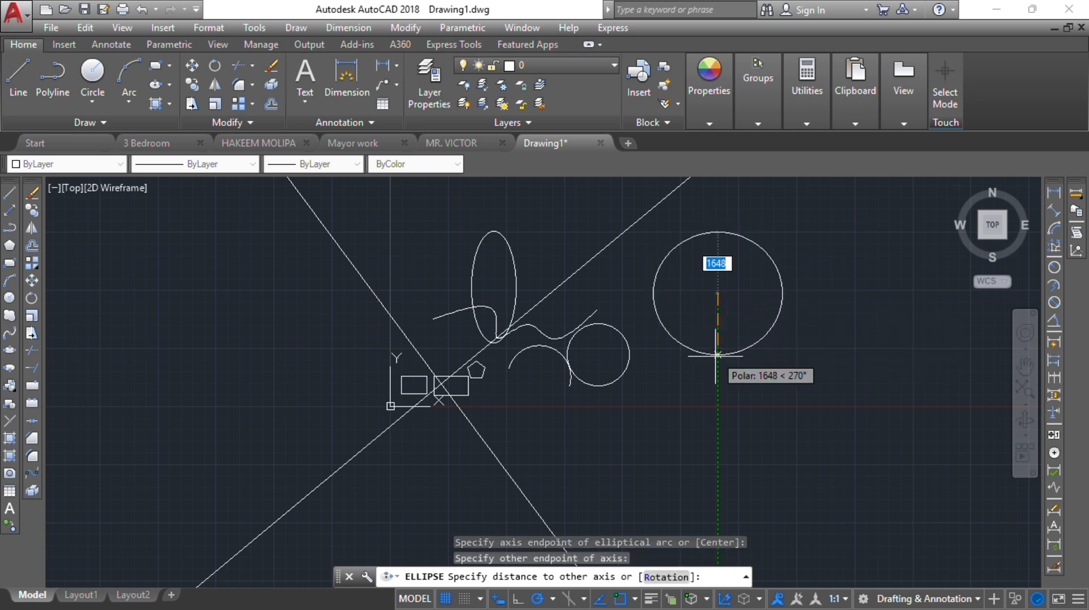
left_click(719, 374)
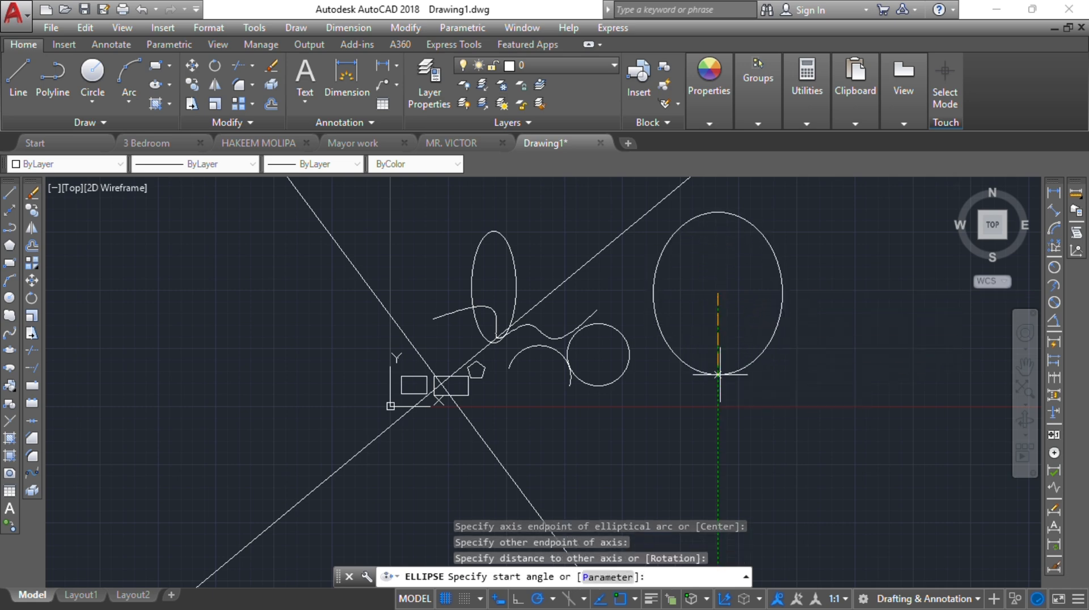
left_click(718, 210)
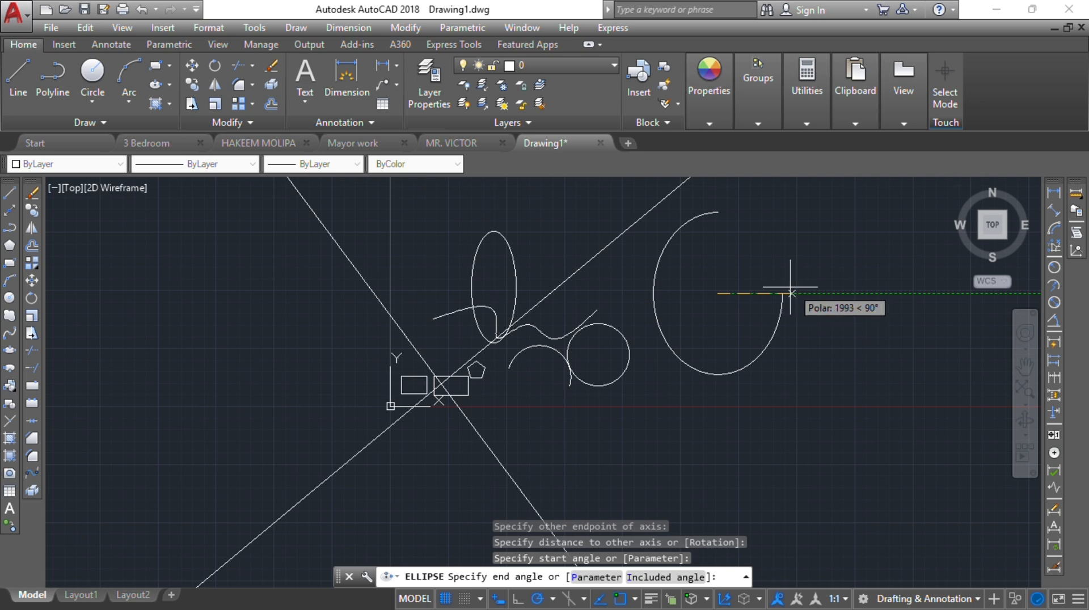
key("Escape")
Step: Draw a wide ellipse to the upper right of the circle from a vertical axis, with a horizontal half-axis of about 3150
key("Return")
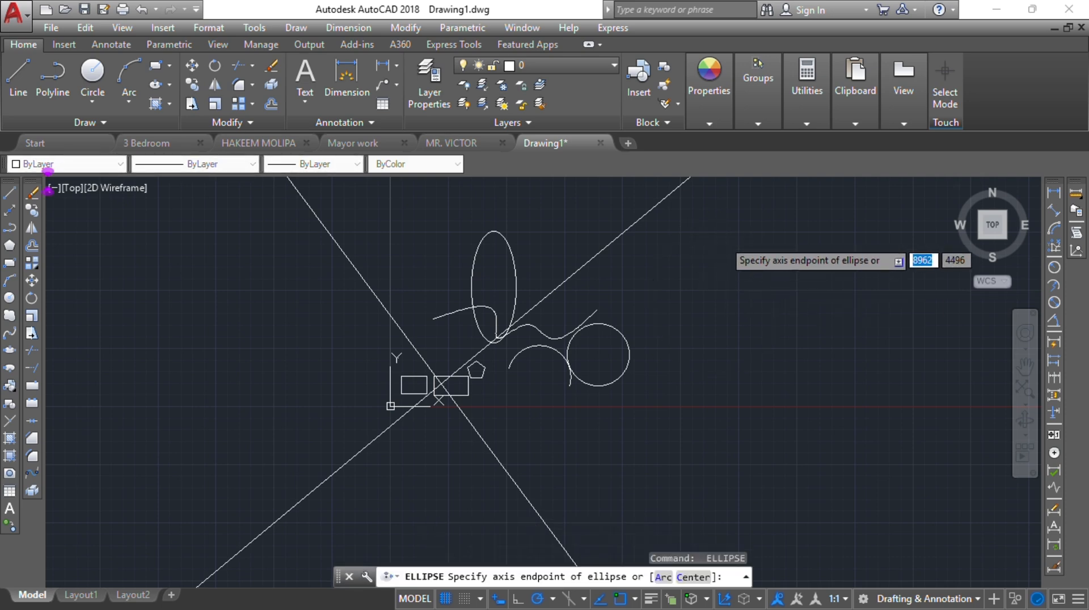
left_click(723, 239)
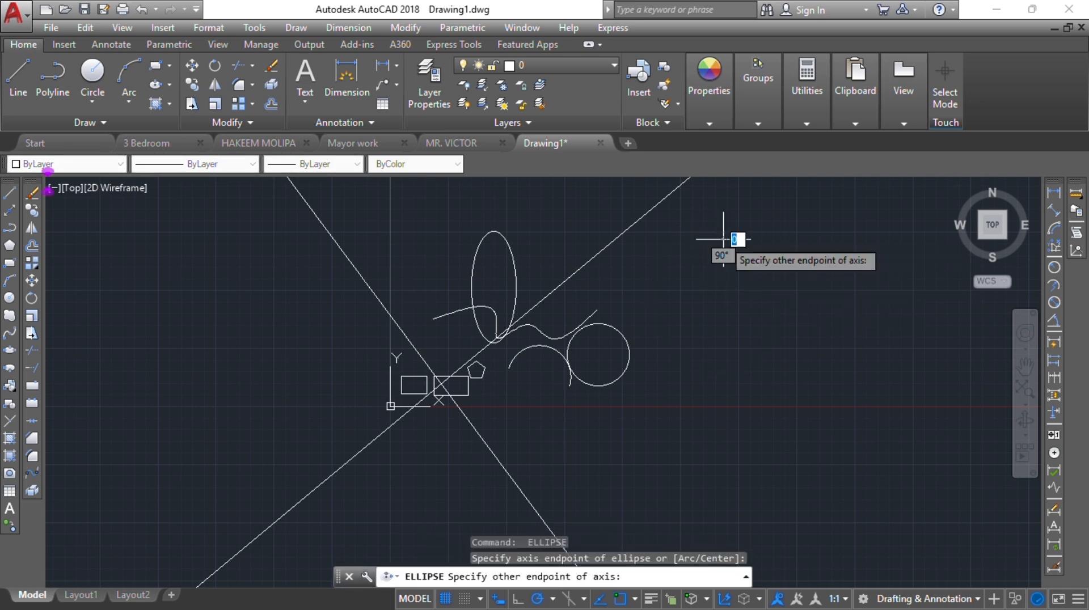
left_click(723, 345)
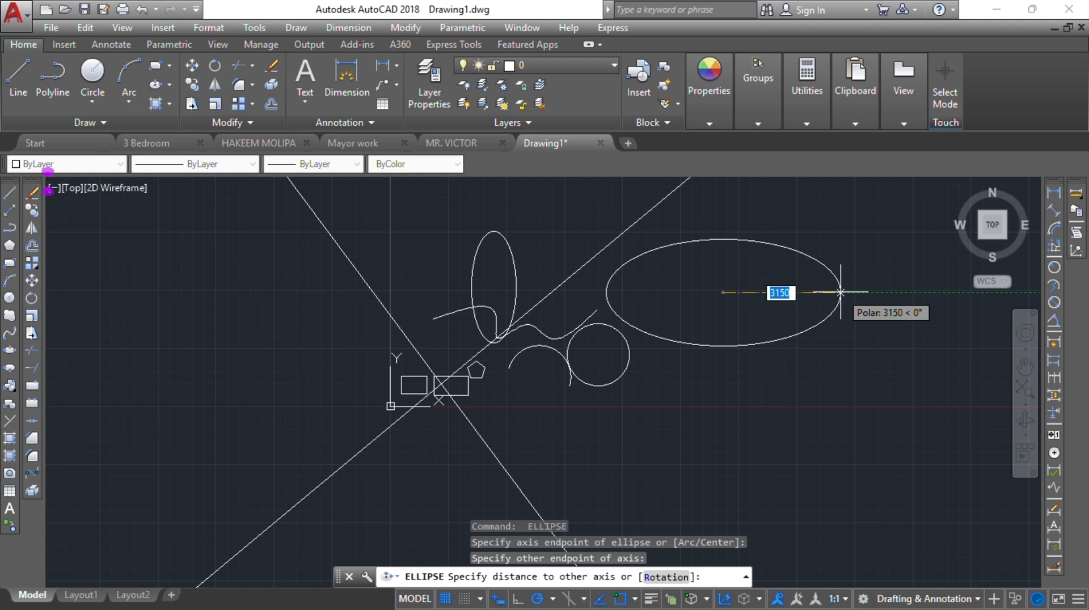
left_click(840, 292)
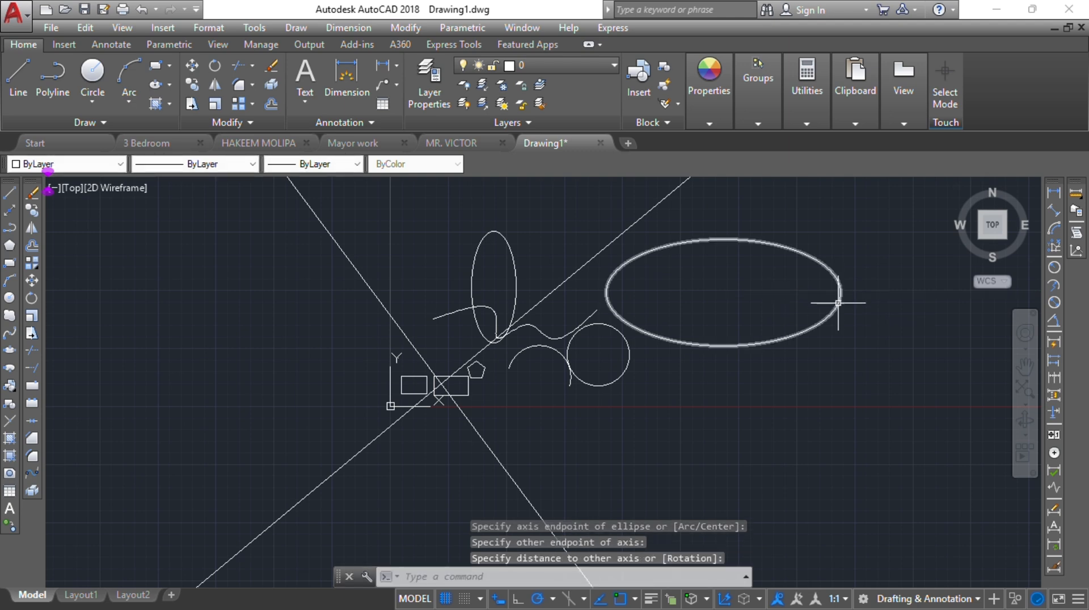
Step: Draw an elliptical arc forming the lower half of a wide ellipse, overlapping the right end of the wide ellipse
left_click(9, 368)
middle_click_drag(820, 246, 622, 301)
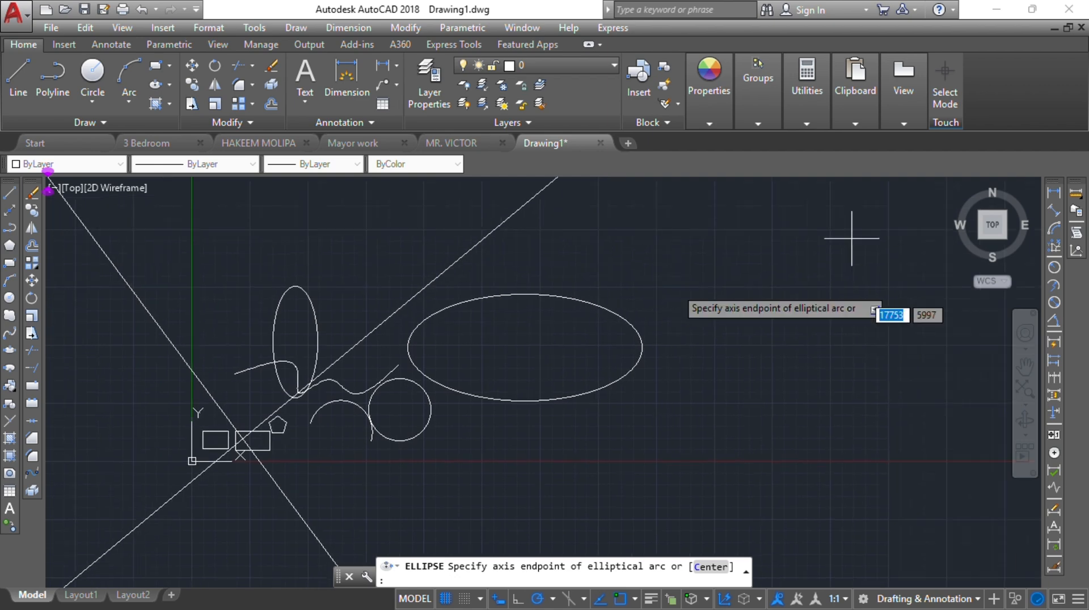
left_click(710, 294)
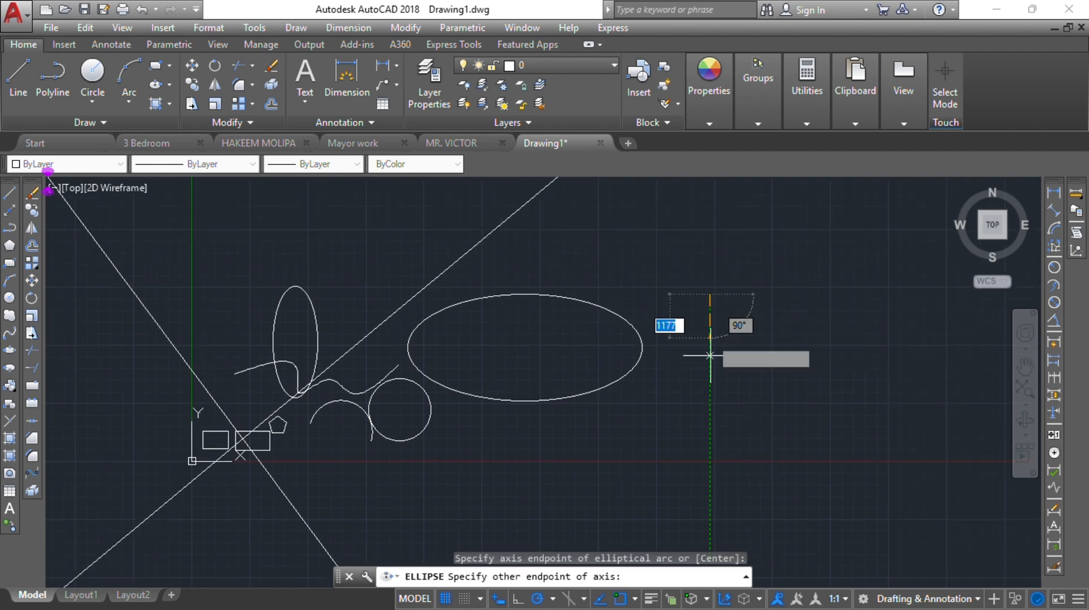
left_click(710, 375)
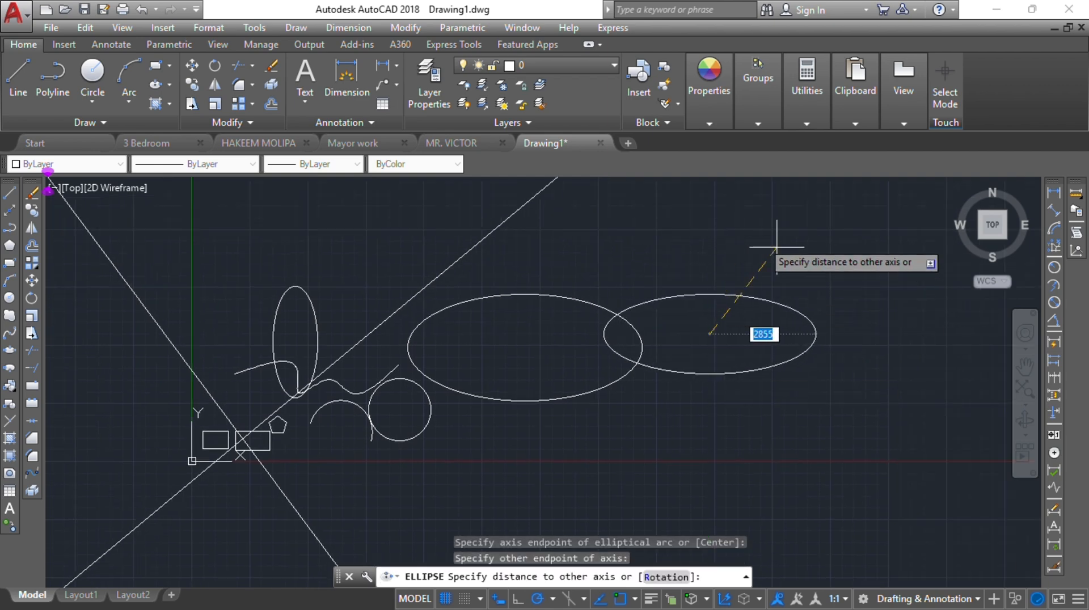
left_click(834, 343)
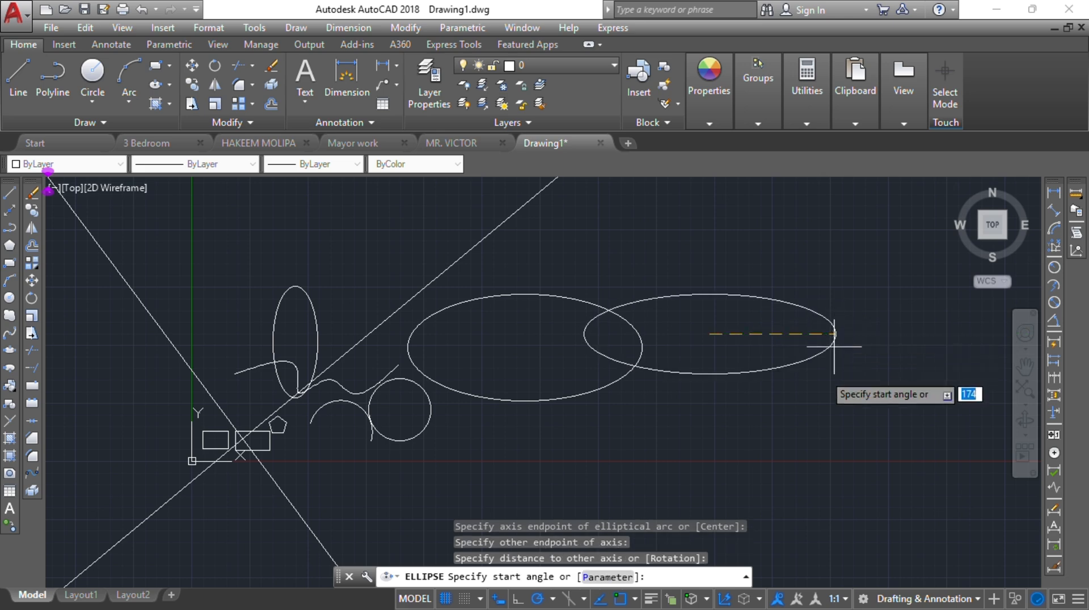
left_click(584, 334)
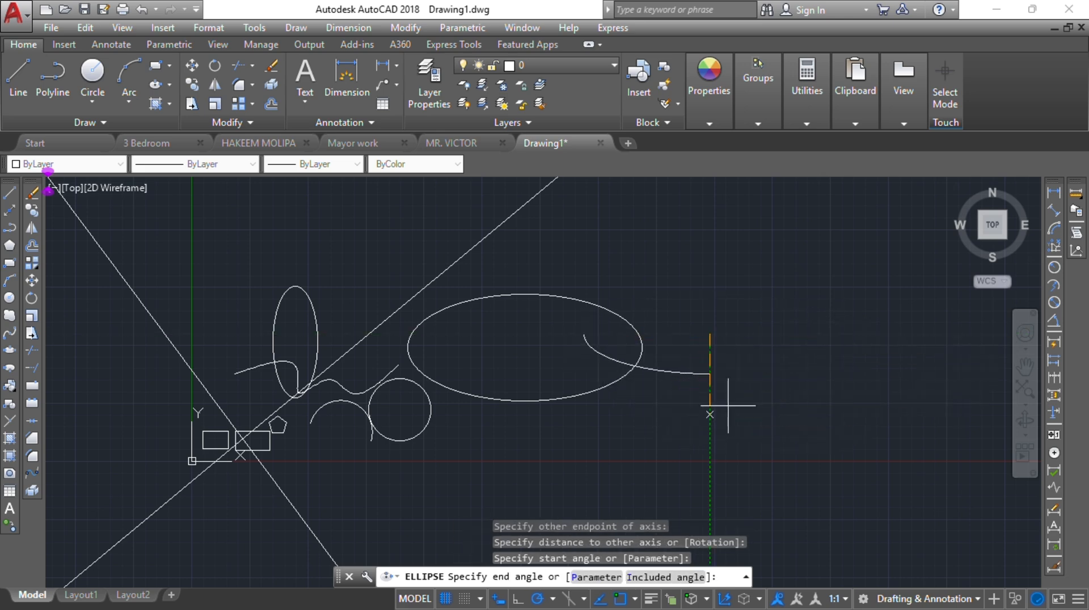
left_click(832, 334)
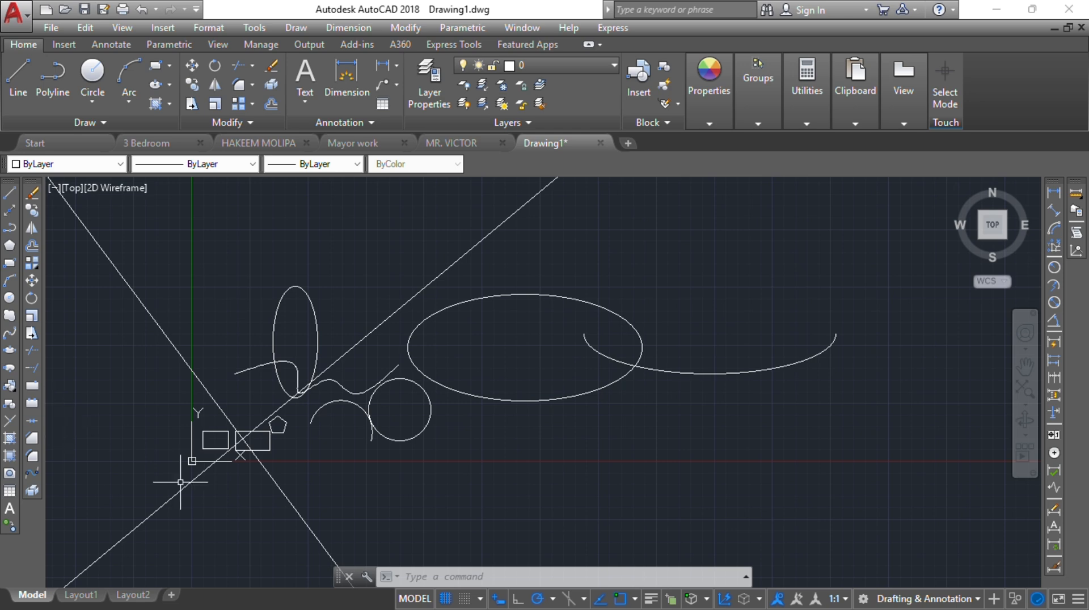
Step: Hatch the inside of the wide ellipse with the AR-RSHKE pattern at a scale of 30
scroll(548, 358, "up", 2)
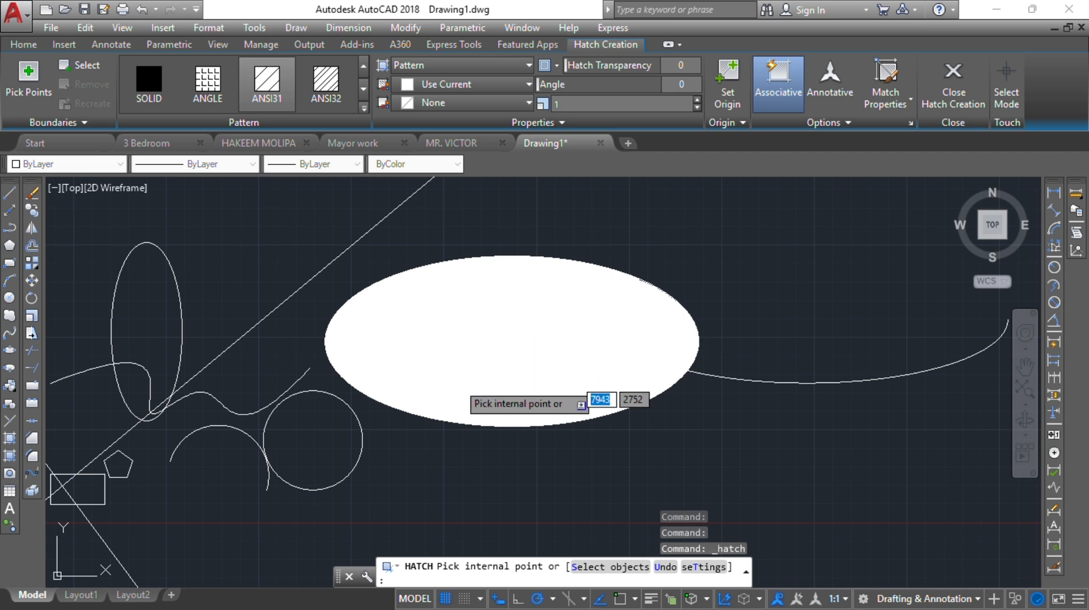
left_click(365, 108)
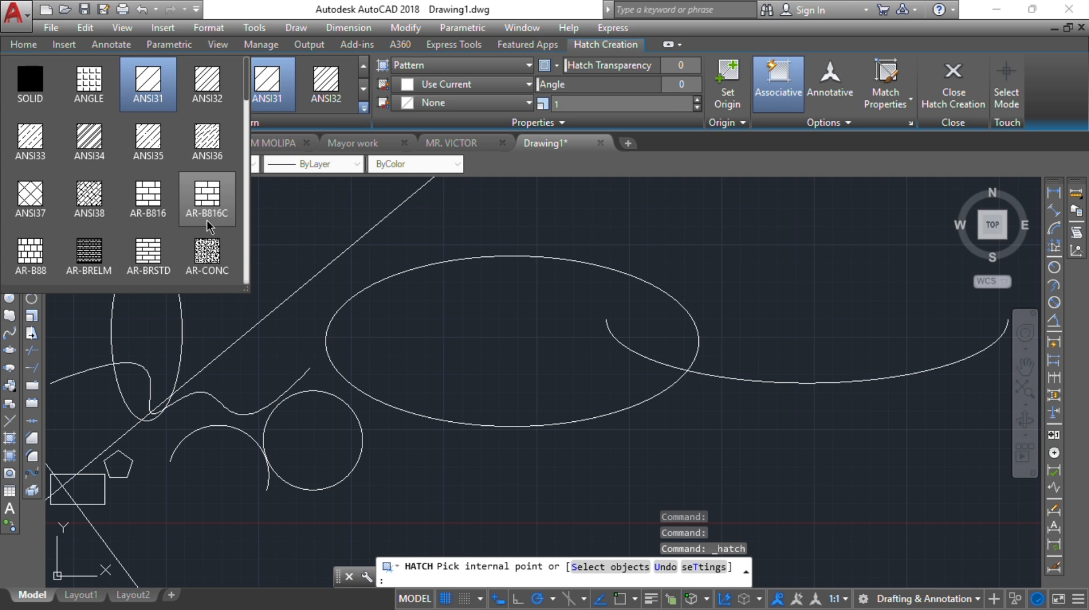
scroll(207, 227, "down", 1)
left_click(212, 267)
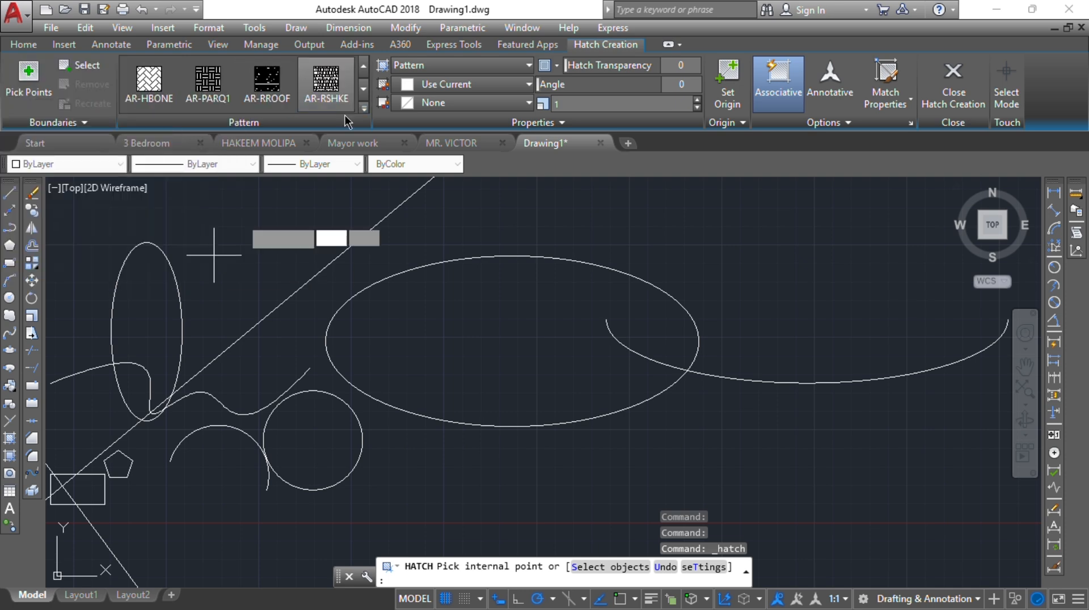
left_click(553, 107)
type("30")
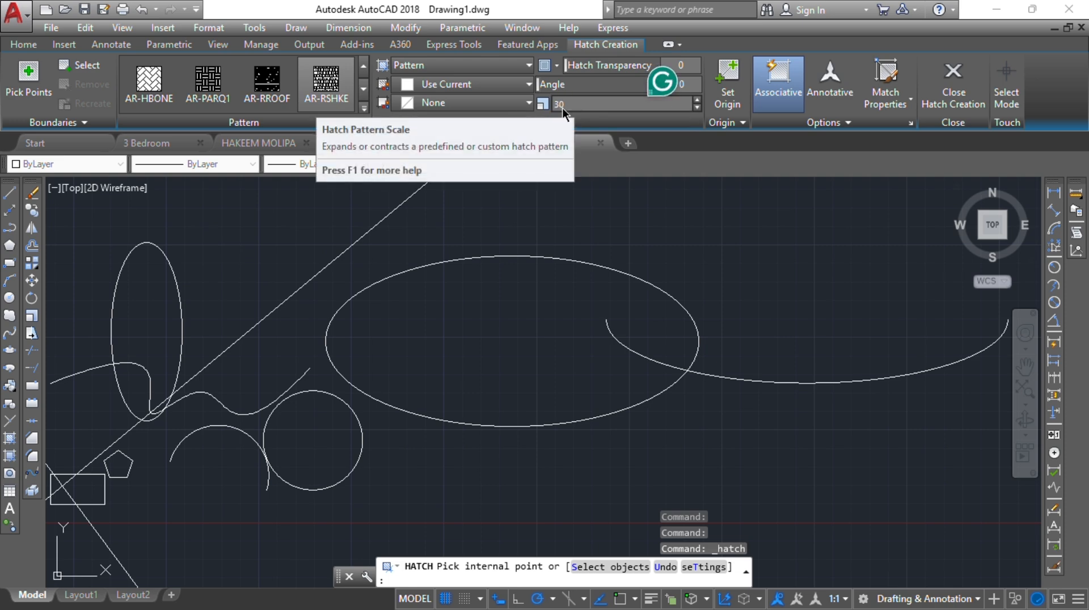
key("Return")
mouse_move(502, 359)
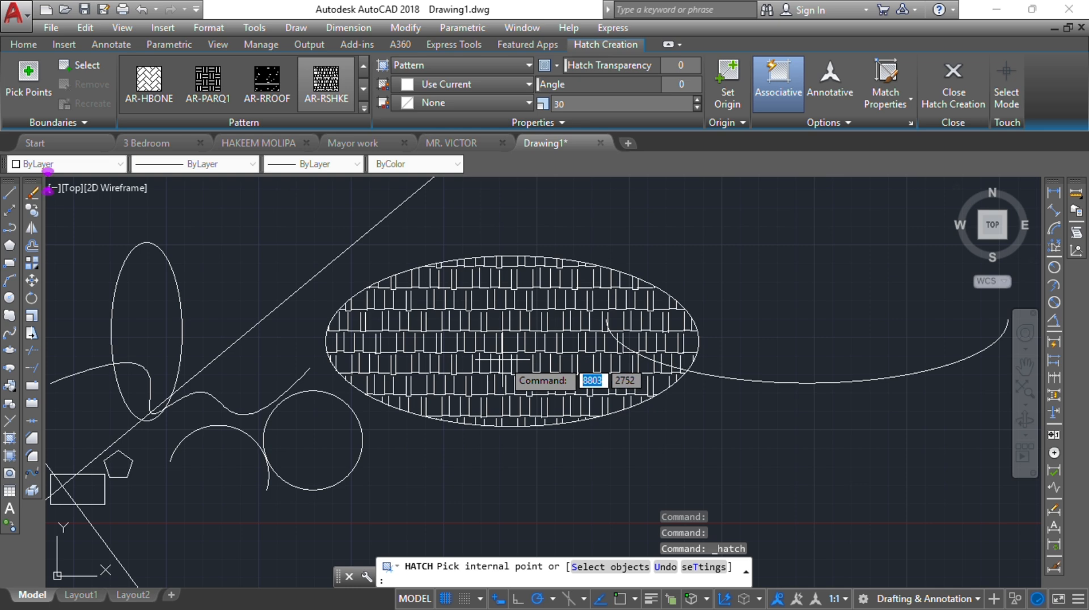
left_click(497, 336)
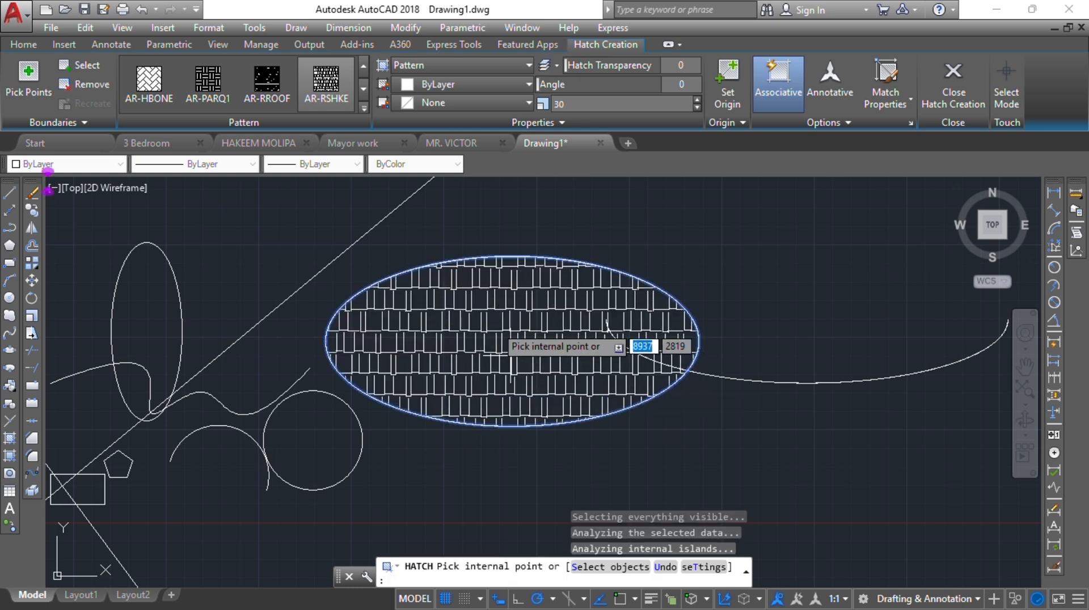
key("Escape")
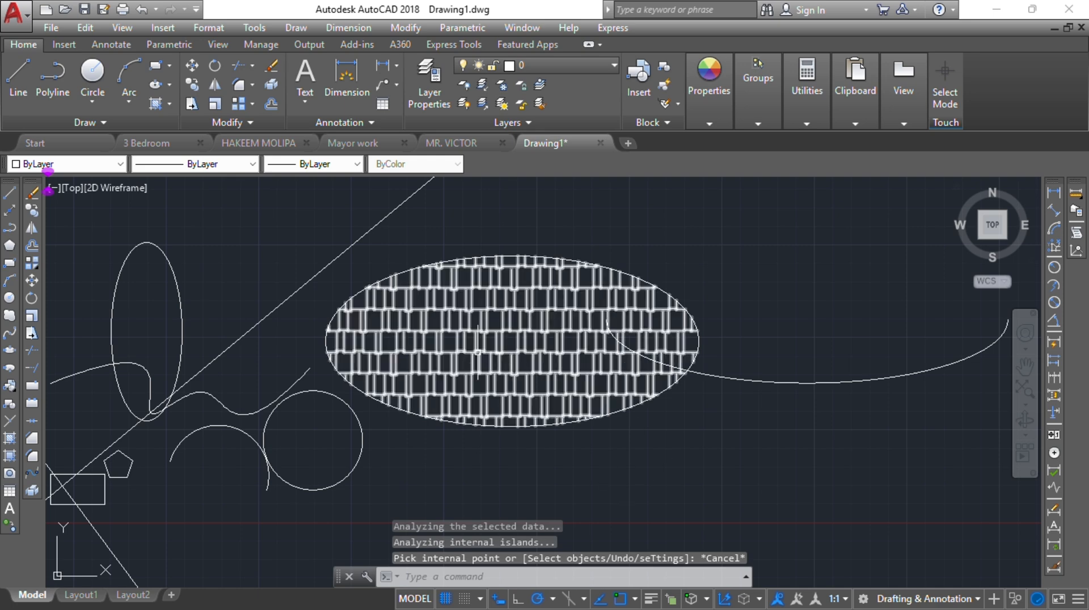
scroll(689, 219, "down", 2)
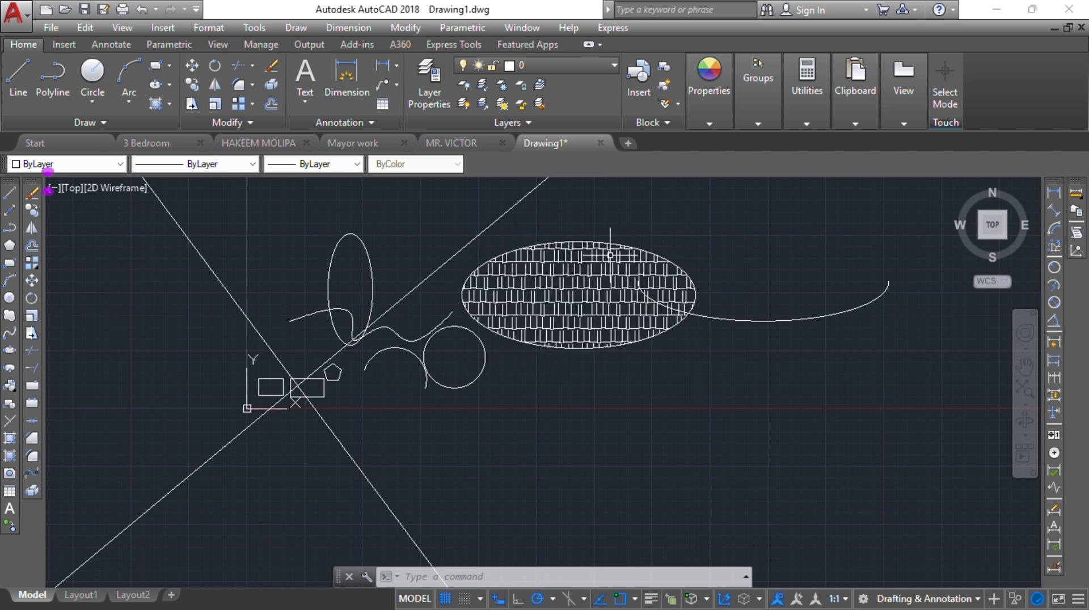
scroll(572, 295, "down", 3)
scroll(572, 295, "up", 3)
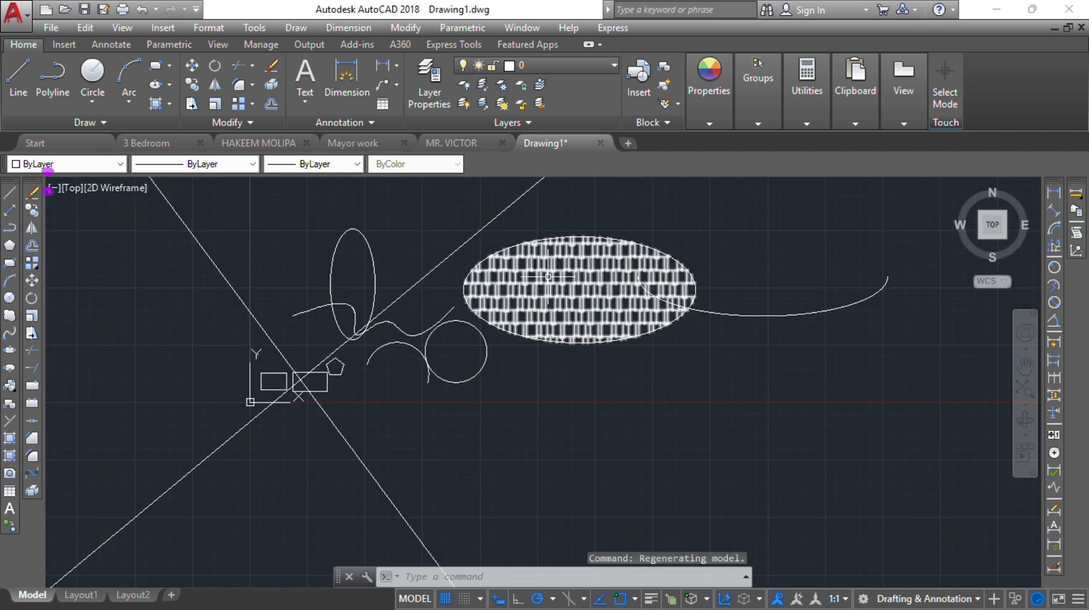
mouse_move(584, 297)
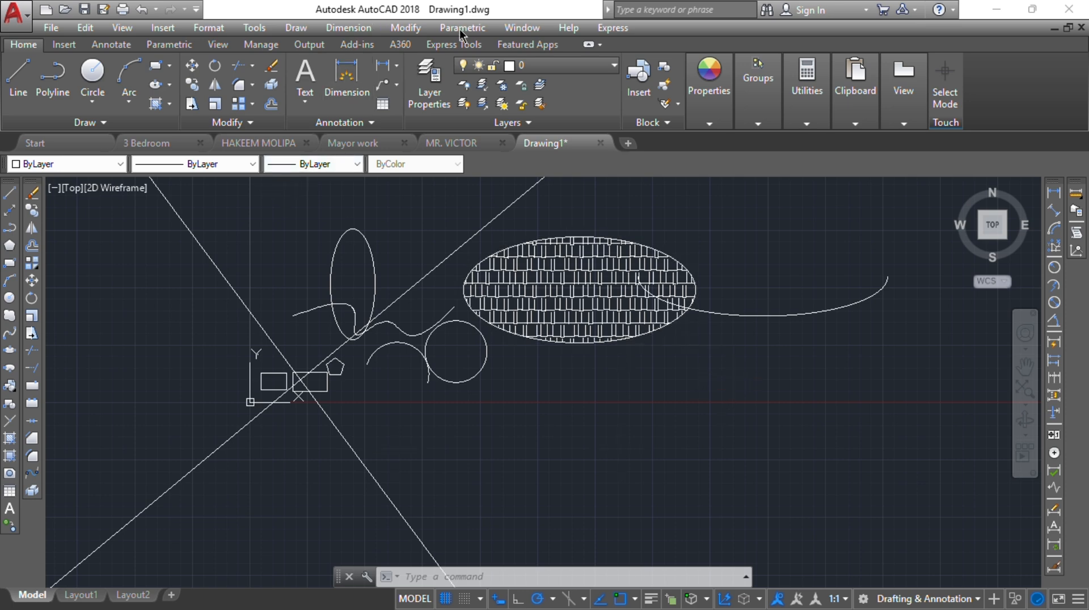
Step: Undo the last visual style change and try to convert the unhatched wide ellipse into a region
key("ctrl+z")
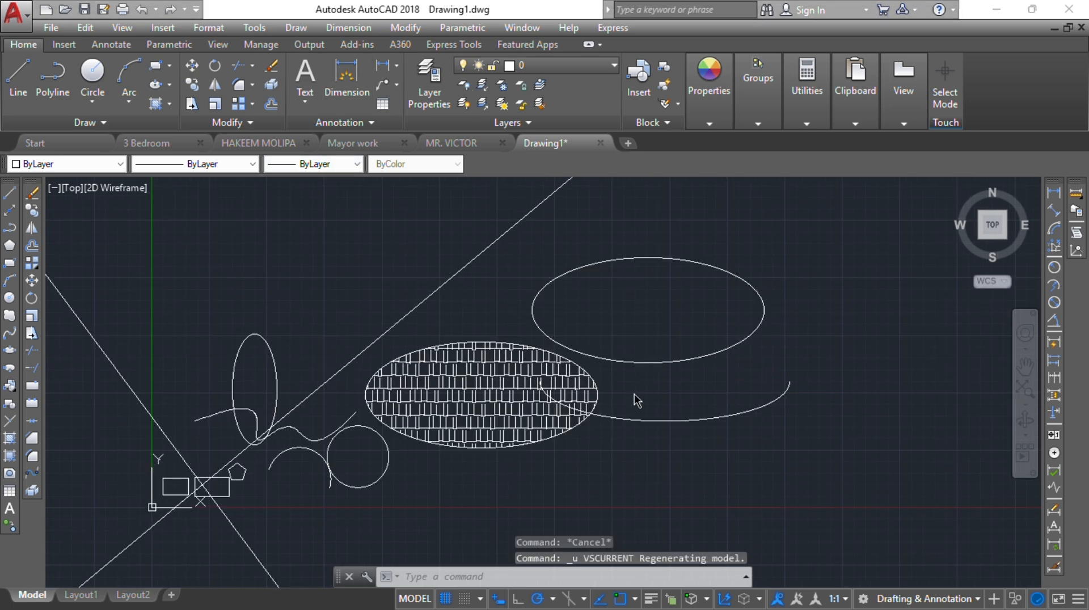
left_click(8, 473)
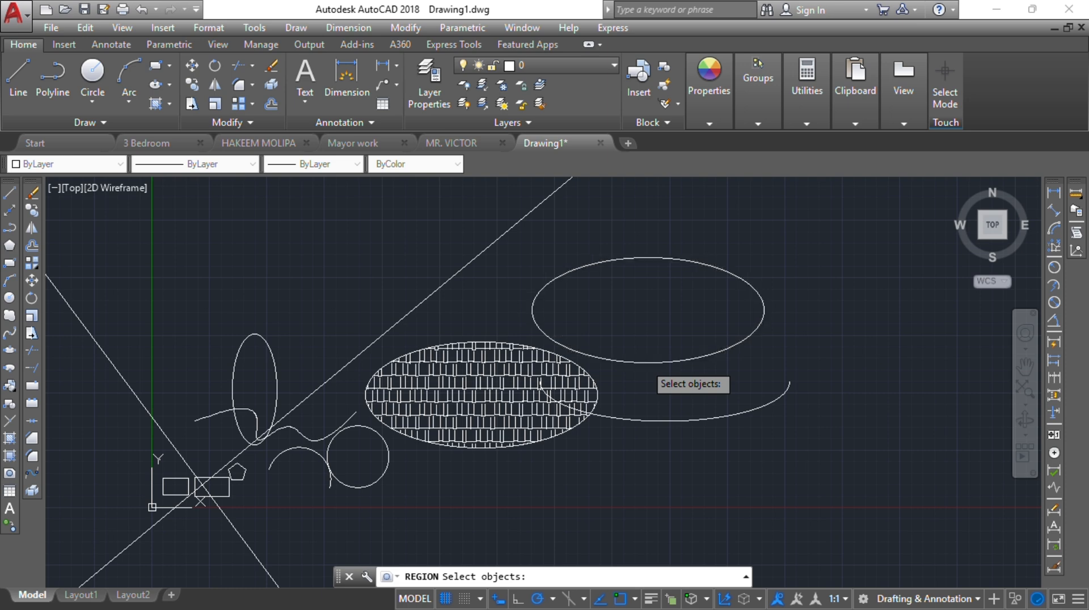
left_click(647, 361)
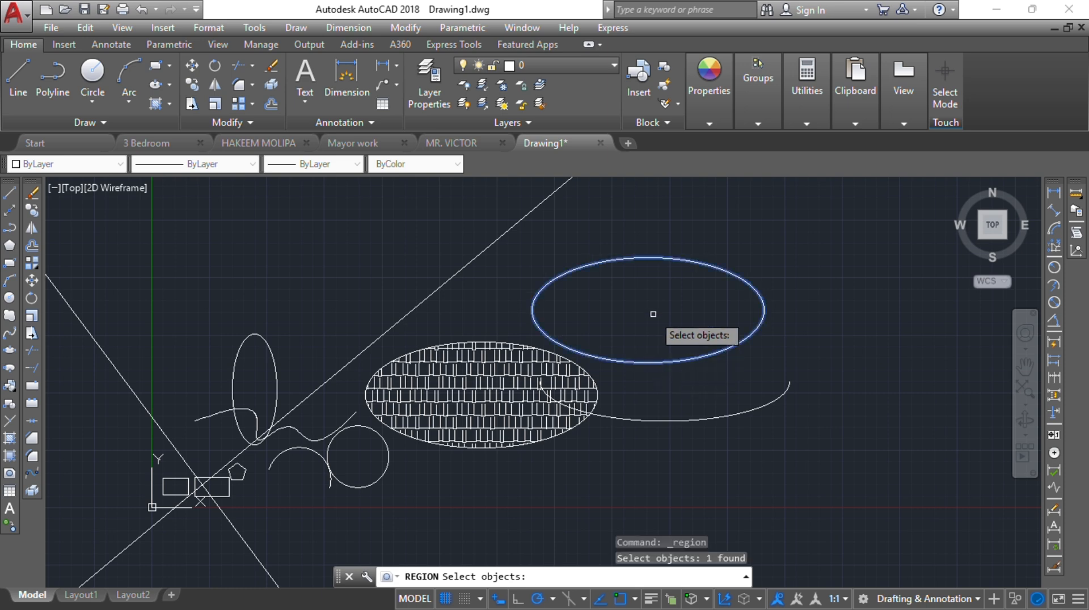
key("Return")
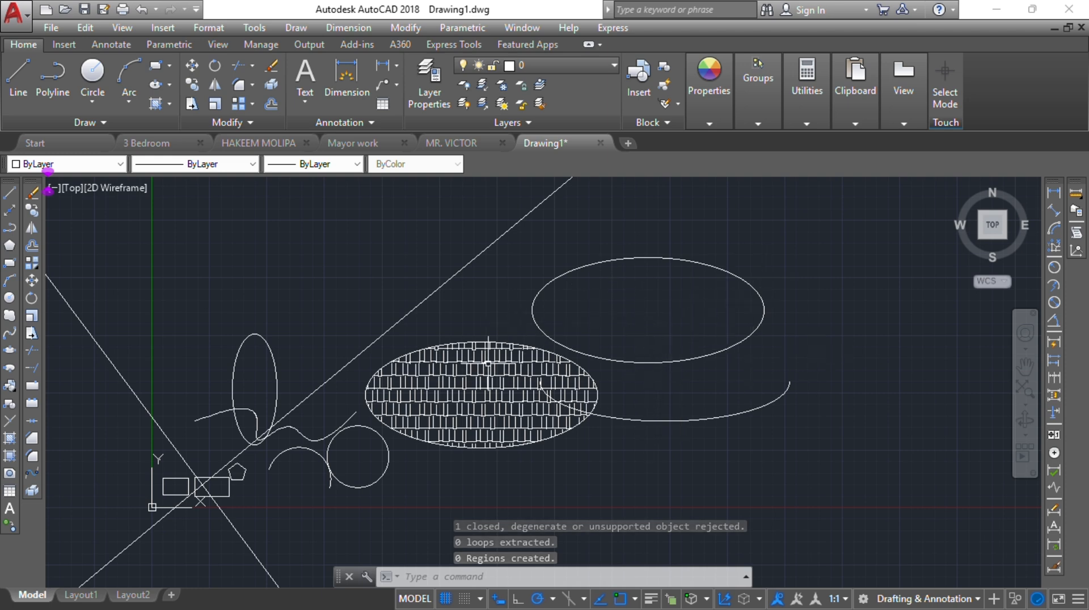
Step: View the unhatched wide ellipse in the Realistic visual style and return the viewport to 2D Wireframe
left_click(115, 190)
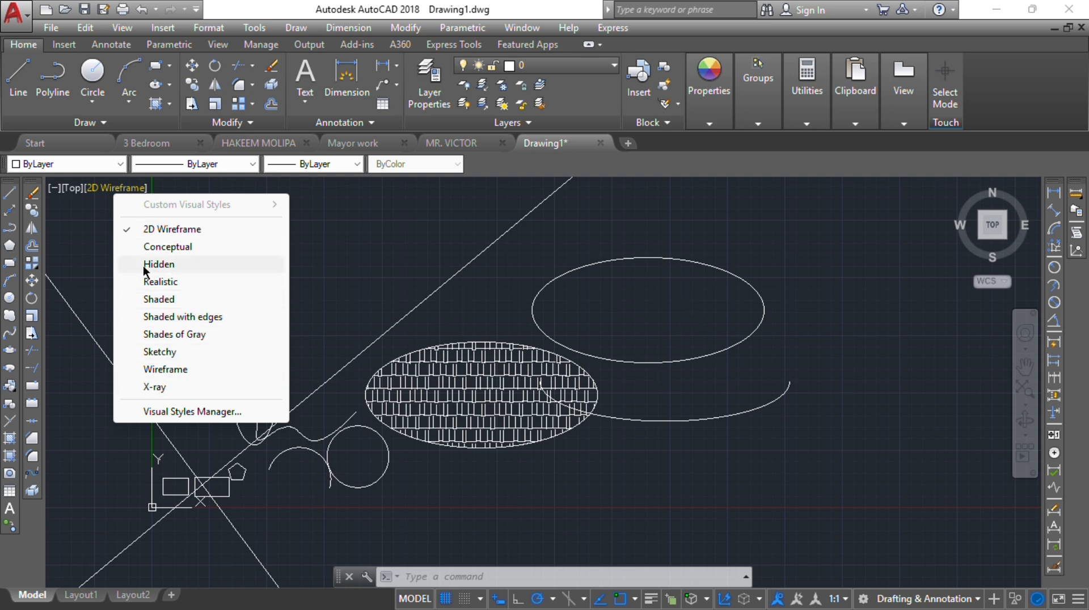
left_click(164, 283)
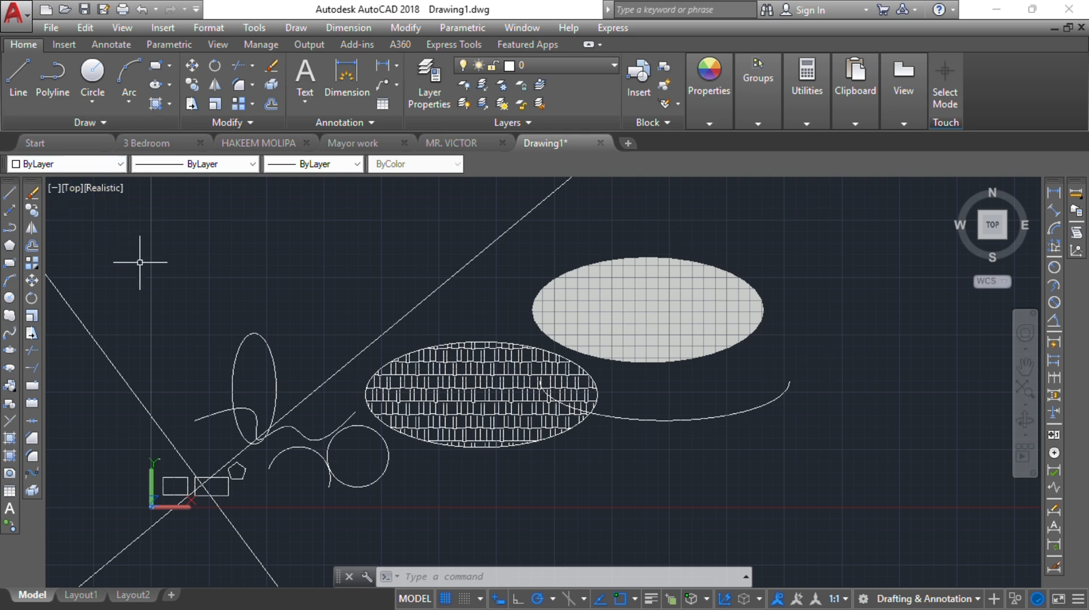
left_click(100, 189)
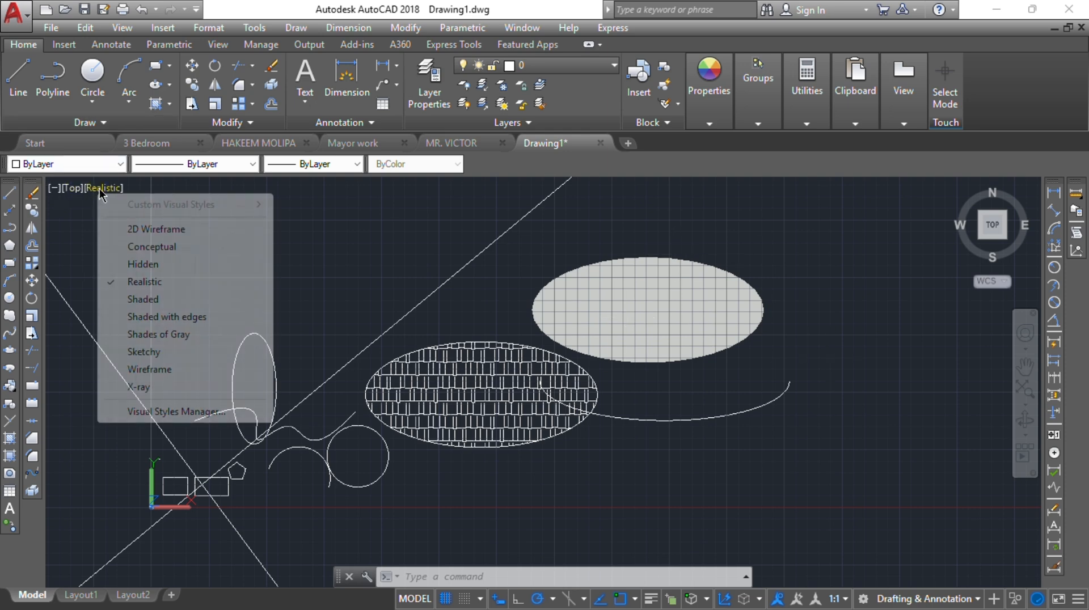
left_click(154, 229)
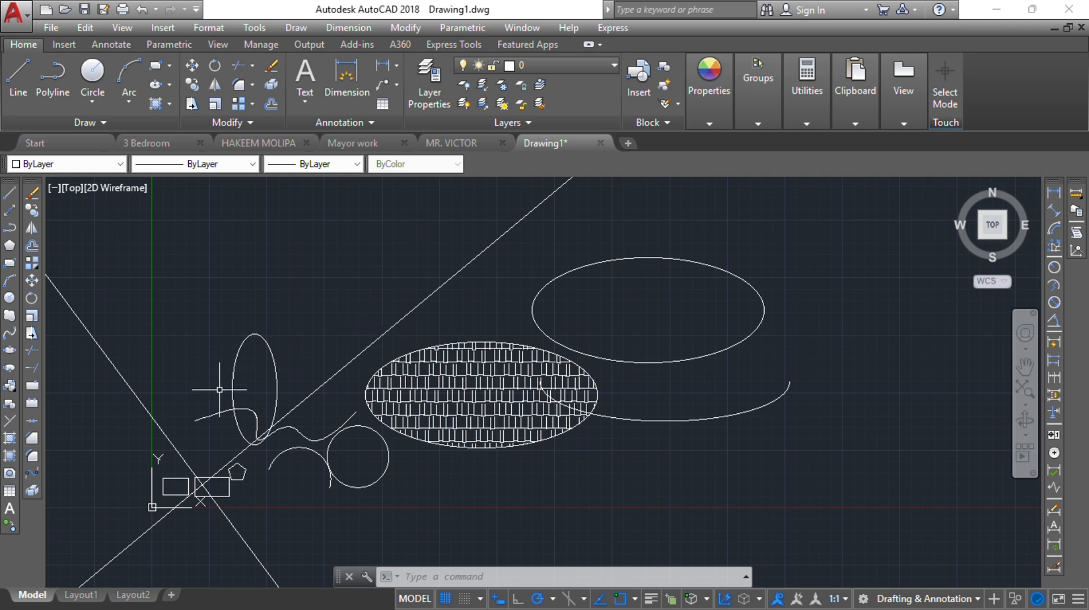
mouse_move(530, 346)
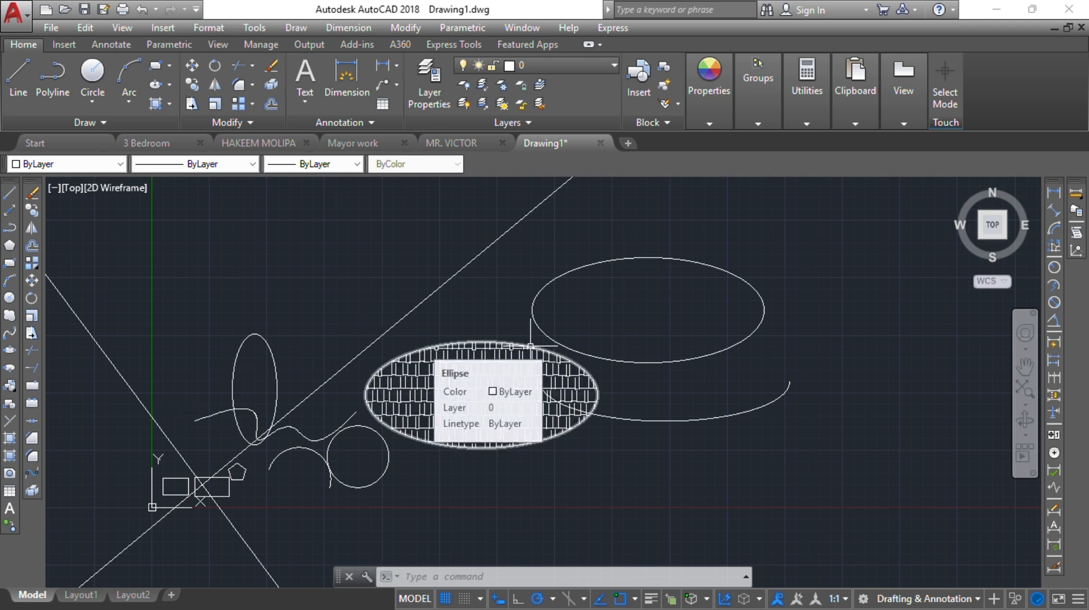